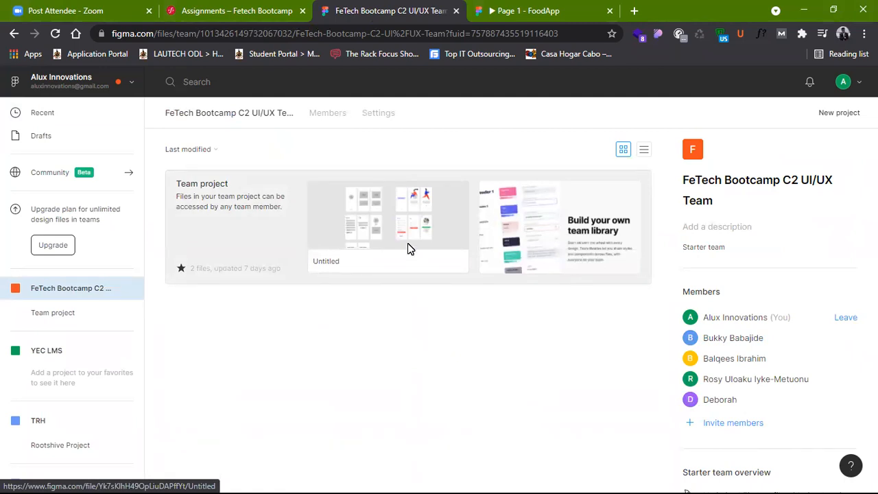
# Step: Open the team project's Untitled file and examine its coloured splash, onboarding, sign-up, login and profile screens beside the grey wireframes
pyautogui.click(408, 247)
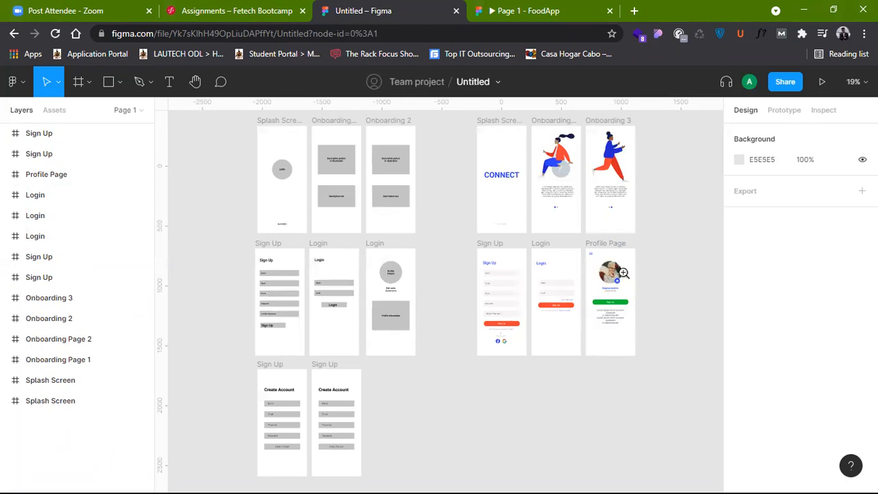
pyautogui.click(624, 273)
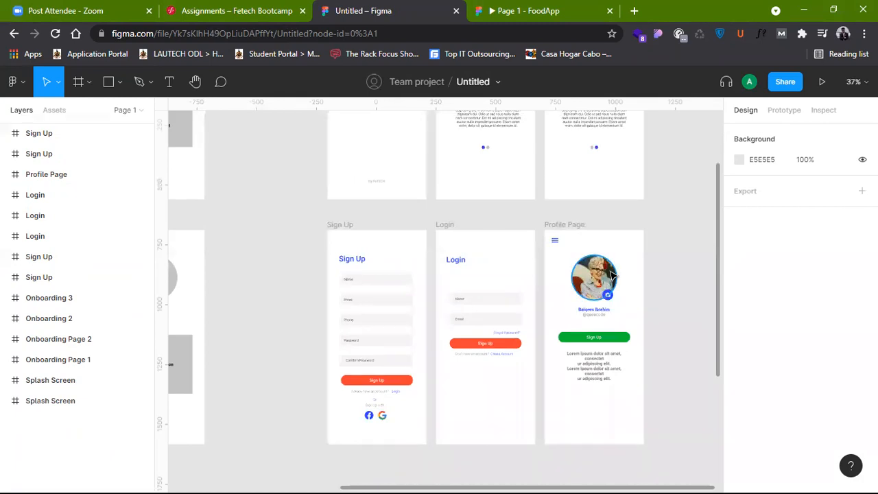
pyautogui.scroll(5, 613, 275)
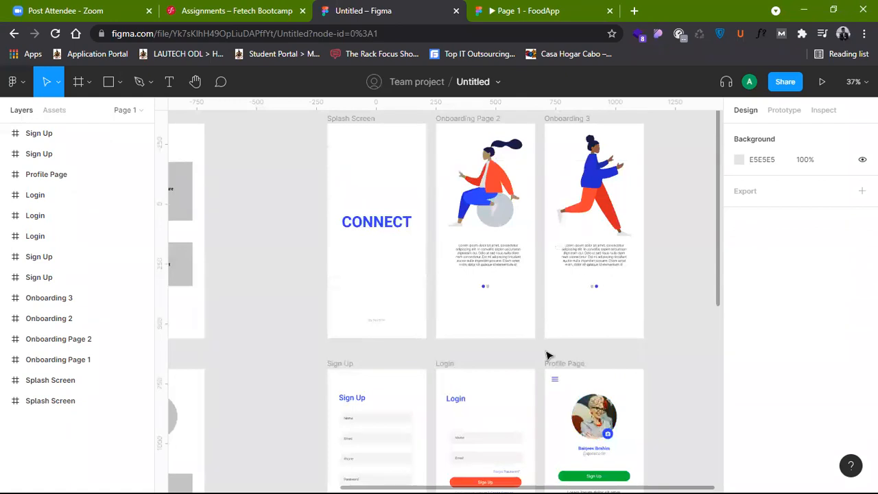
pyautogui.scroll(1, 549, 353)
pyautogui.scroll(-2, 549, 356)
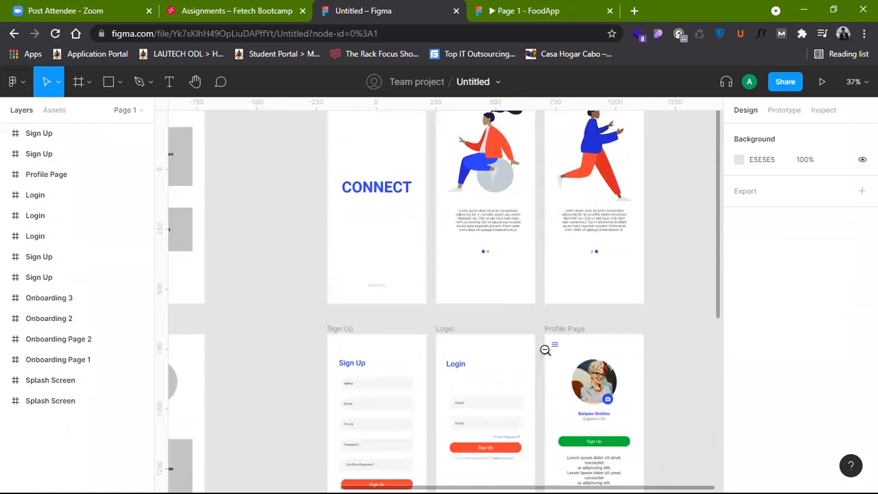
pyautogui.scroll(-3, 458, 334)
pyautogui.click(460, 338)
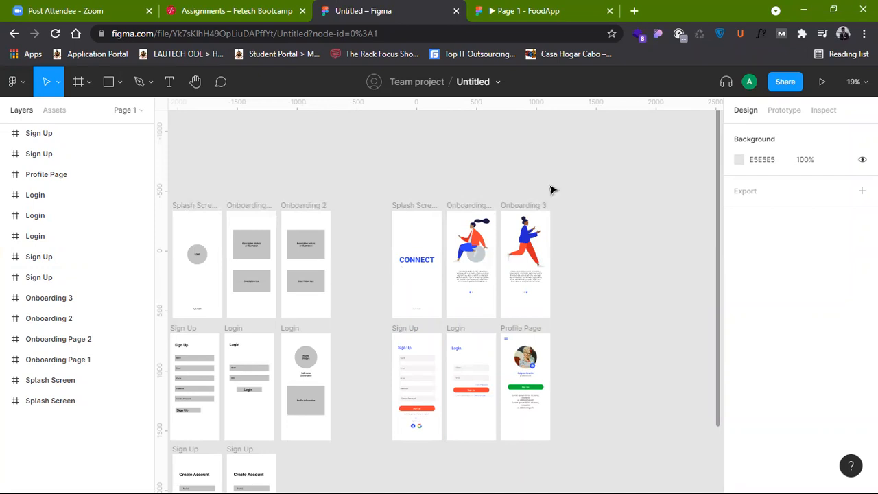
# Step: View the opening section of the FoodApp prototype, and return to the Untitled design file
pyautogui.click(518, 8)
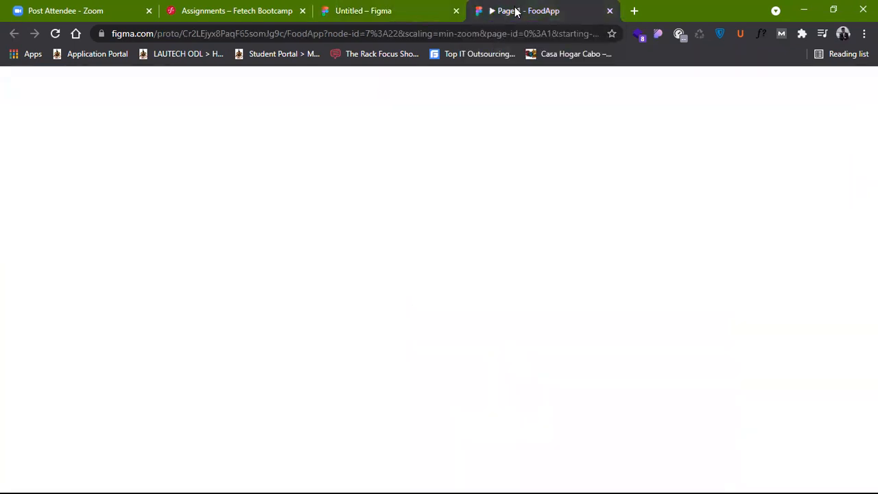
pyautogui.scroll(-3, 441, 294)
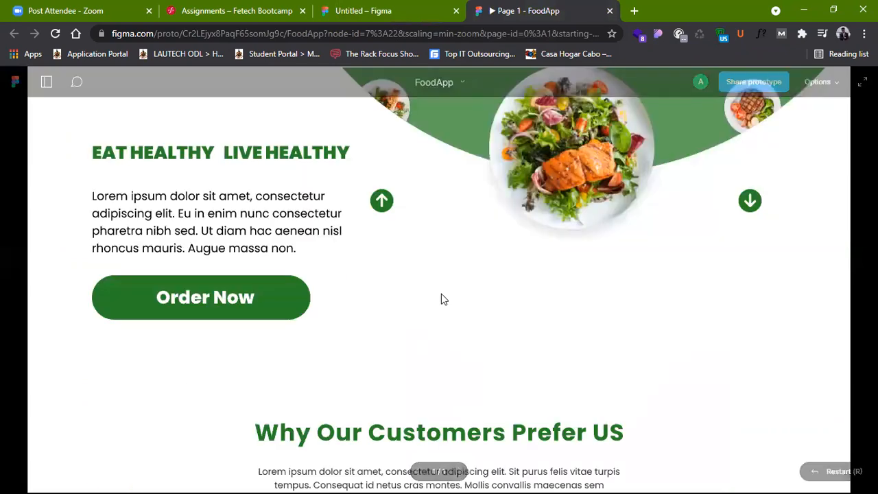
pyautogui.scroll(3, 442, 299)
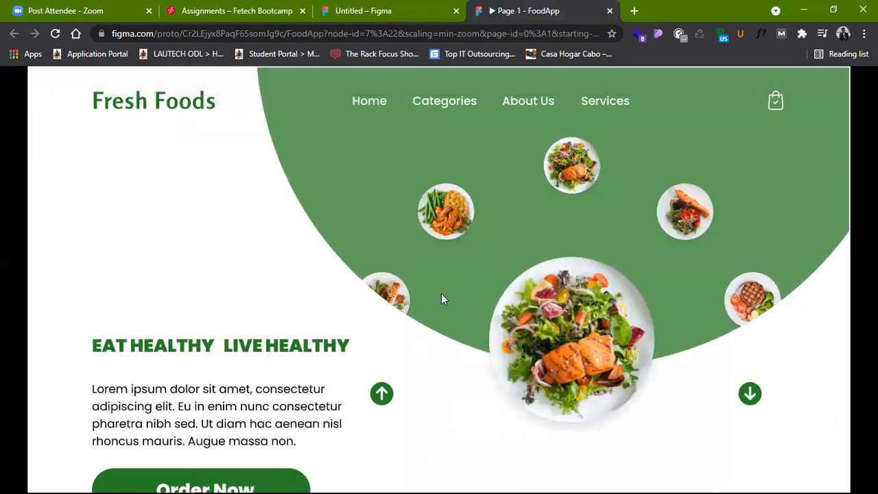
pyautogui.scroll(-1, 441, 299)
pyautogui.scroll(1, 442, 299)
pyautogui.click(433, 10)
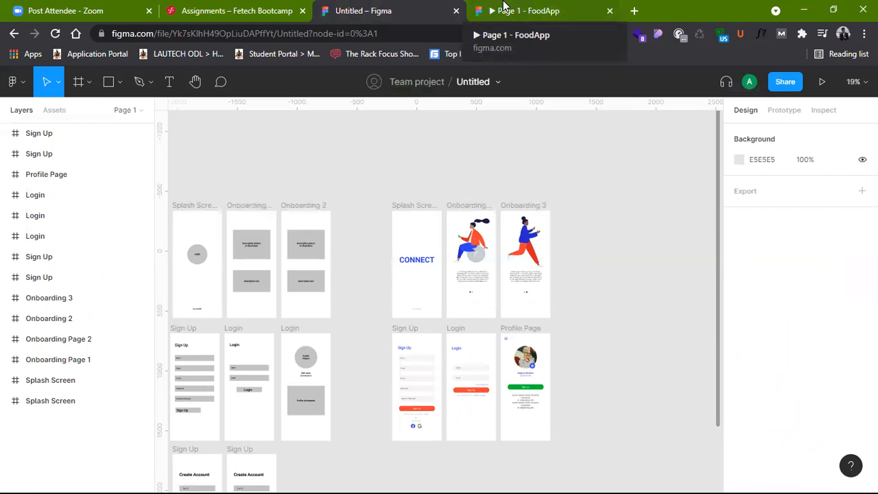
# Step: Switch to the FoodApp prototype and review the landing page from the header down to the contact form and map
pyautogui.click(507, 8)
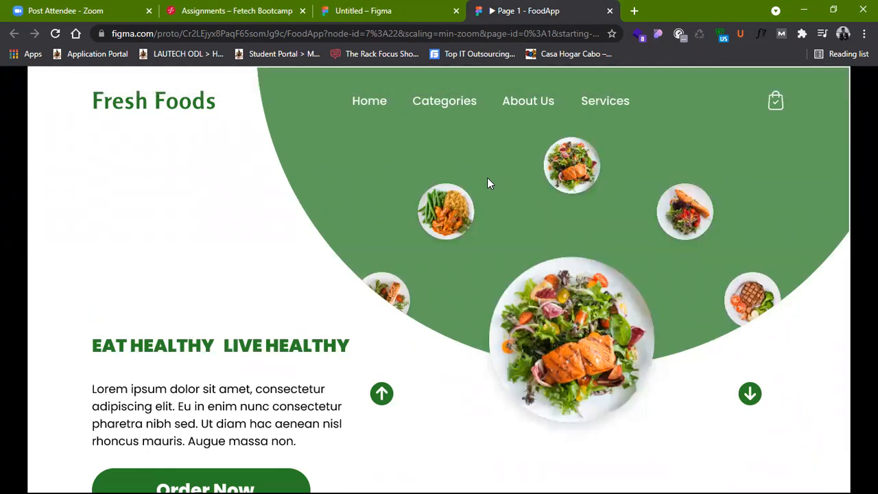
pyautogui.scroll(-1, 473, 225)
pyautogui.scroll(-3, 473, 224)
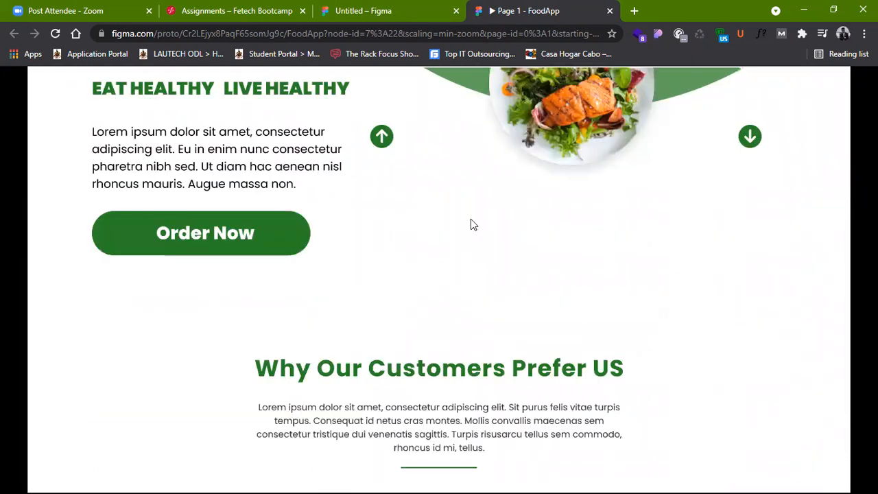
pyautogui.scroll(-2, 471, 224)
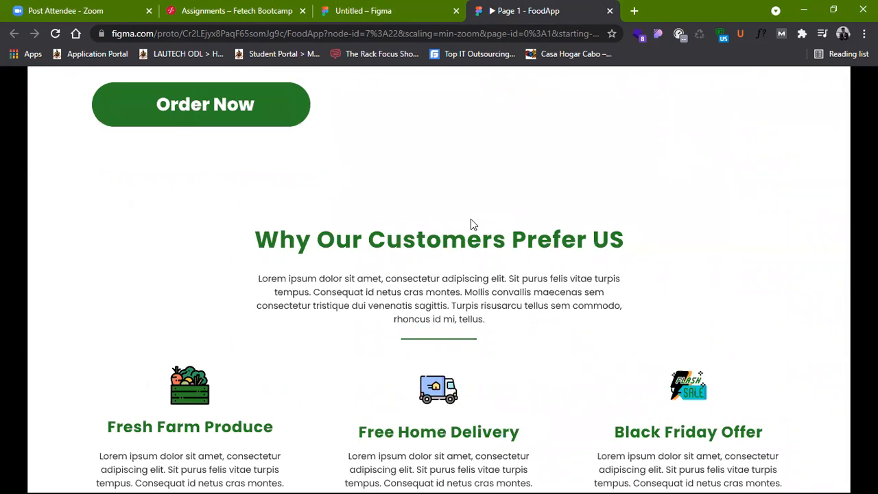
pyautogui.scroll(-6, 471, 219)
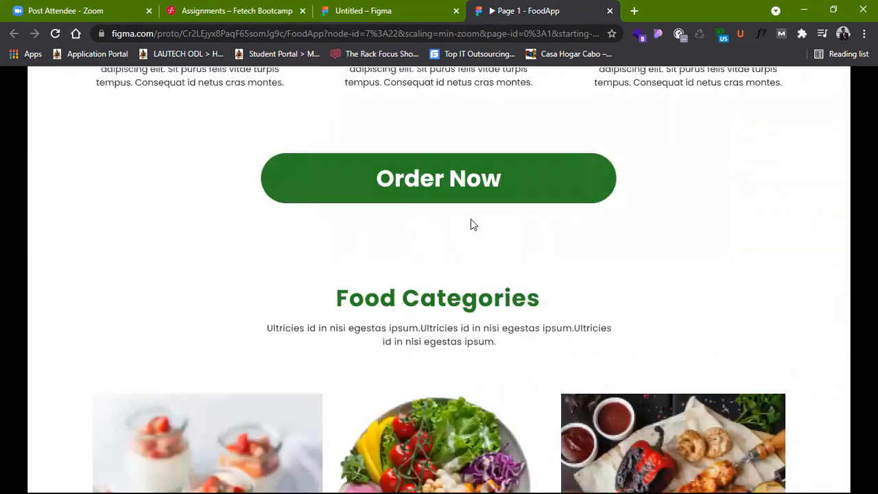
pyautogui.scroll(-12, 471, 225)
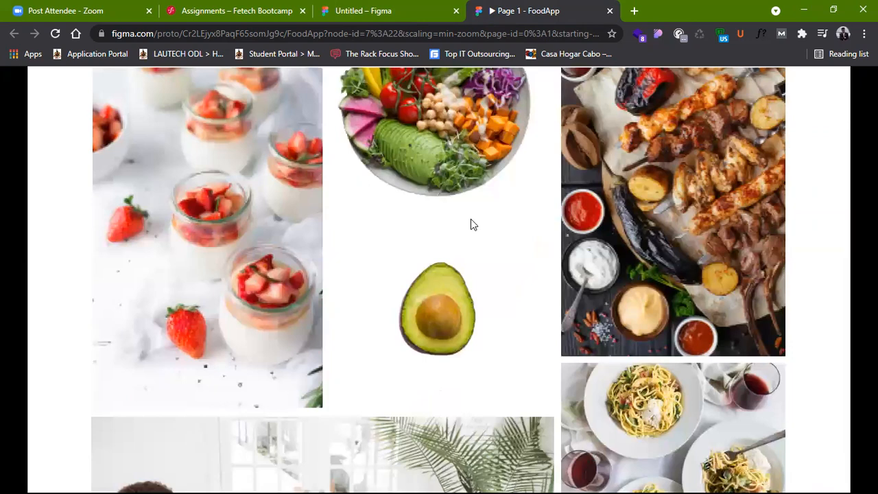
pyautogui.scroll(-1, 470, 224)
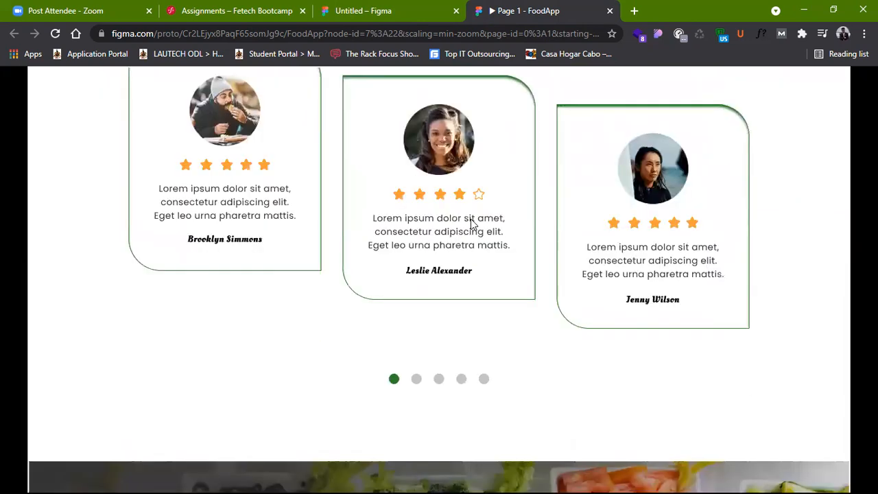
pyautogui.scroll(-4, 470, 225)
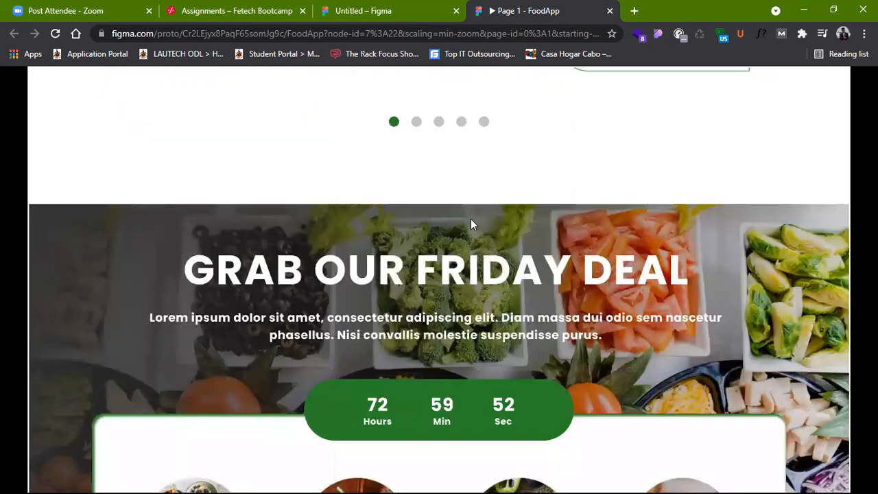
pyautogui.scroll(-7, 471, 221)
pyautogui.scroll(-7, 471, 221)
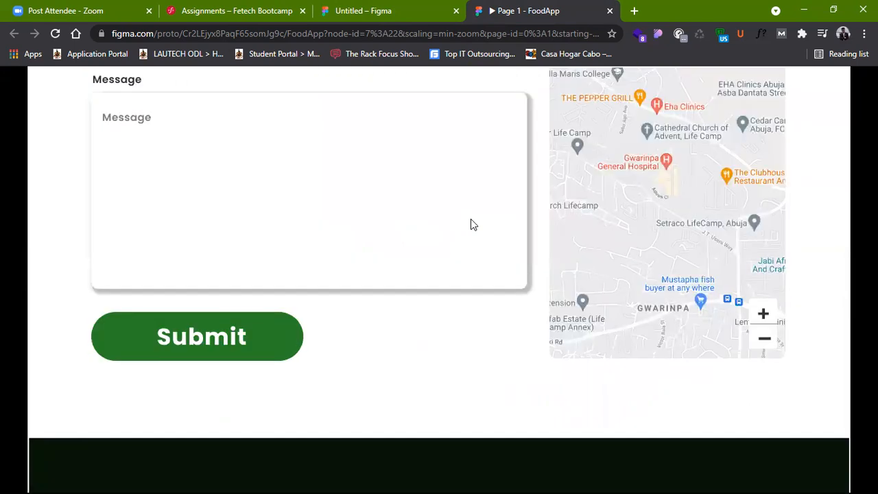
# Step: Go back up to the Fresh Foods header and examine the hero section's navigation, food images, arrows and Order Now button
pyautogui.scroll(15, 471, 221)
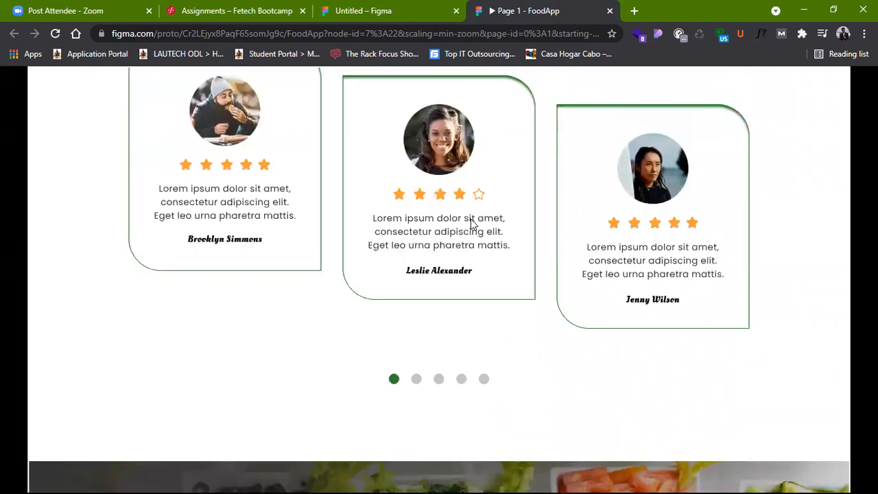
pyautogui.scroll(5, 471, 221)
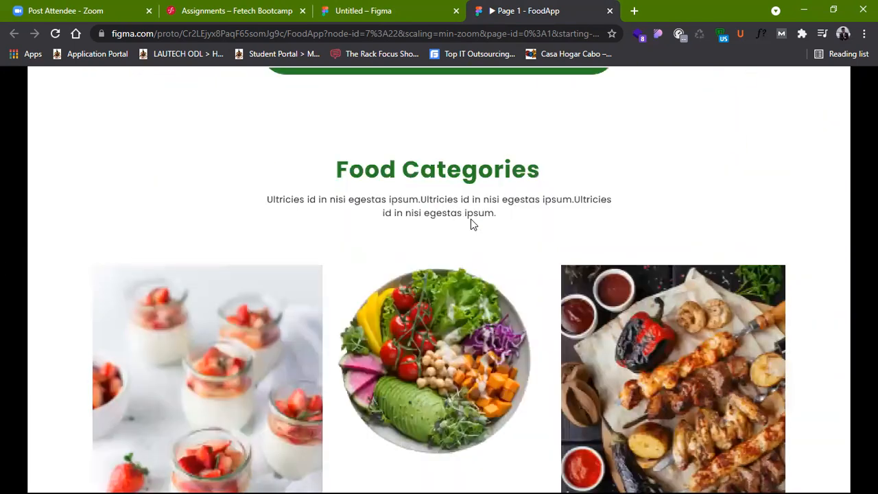
pyautogui.scroll(5, 471, 219)
pyautogui.scroll(-2, 471, 219)
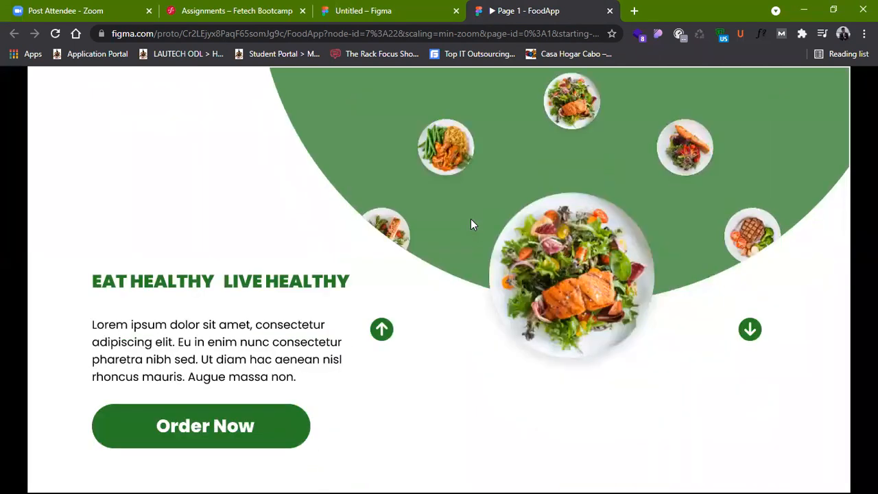
pyautogui.scroll(2, 471, 219)
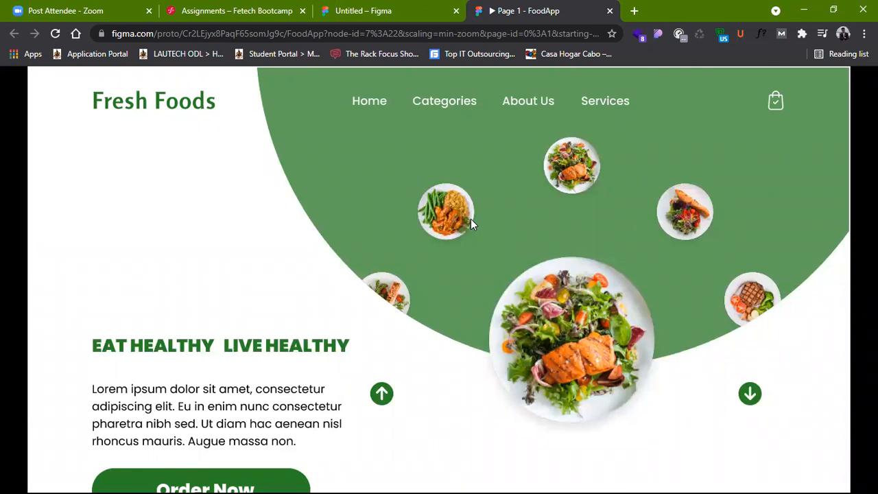
pyautogui.scroll(-1, 471, 220)
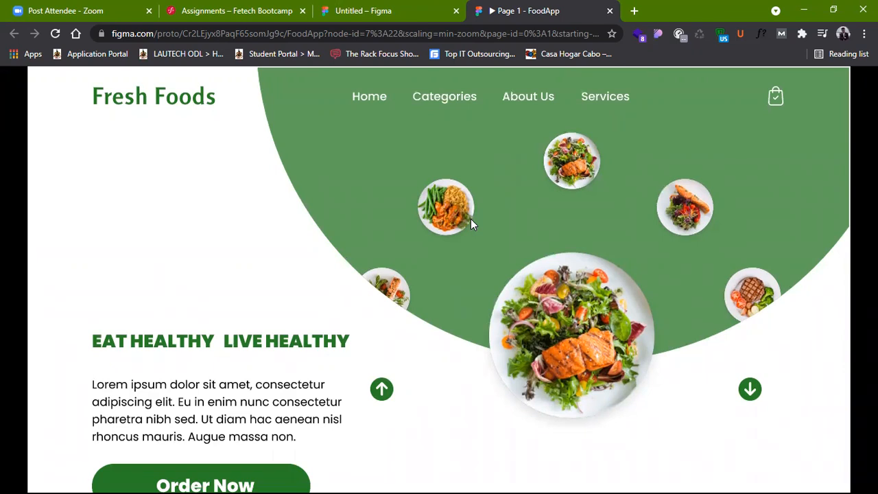
pyautogui.scroll(-2, 471, 223)
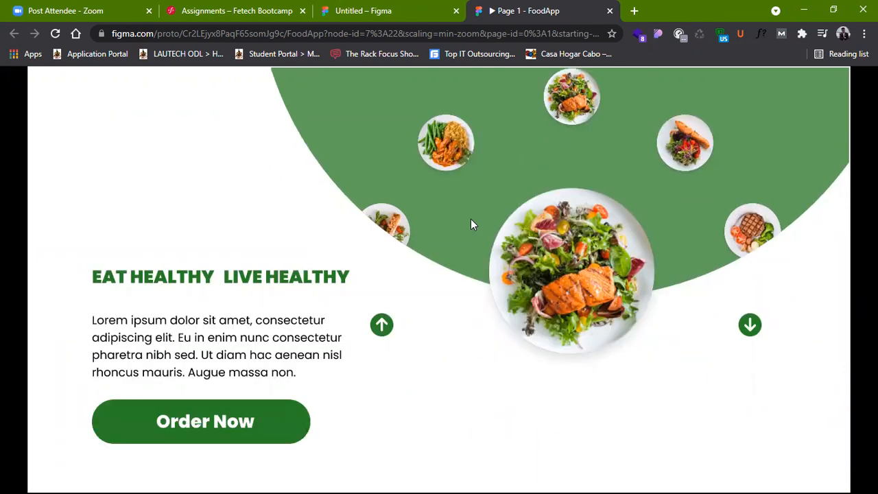
pyautogui.scroll(-2, 471, 224)
pyautogui.scroll(4, 471, 223)
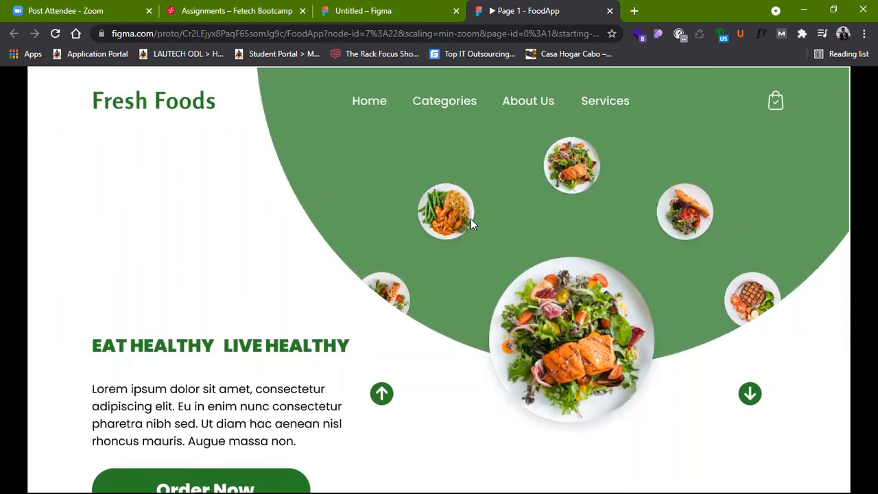
pyautogui.scroll(-4, 470, 219)
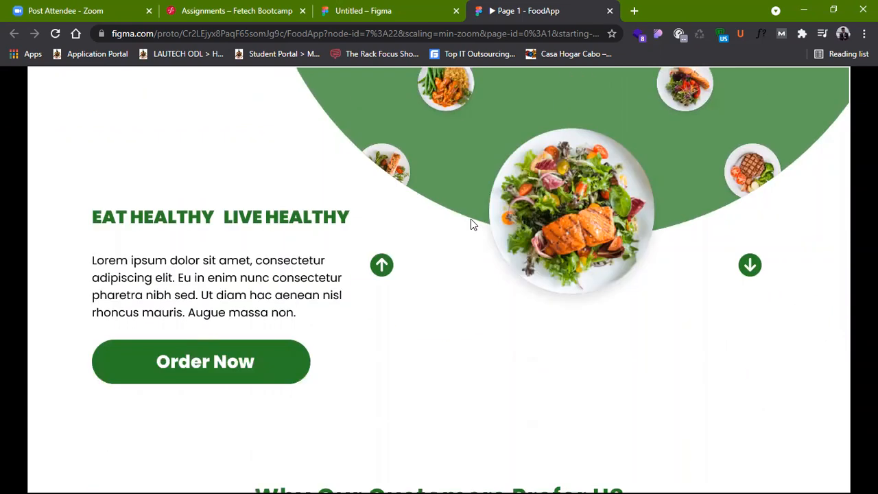
pyautogui.scroll(4, 471, 219)
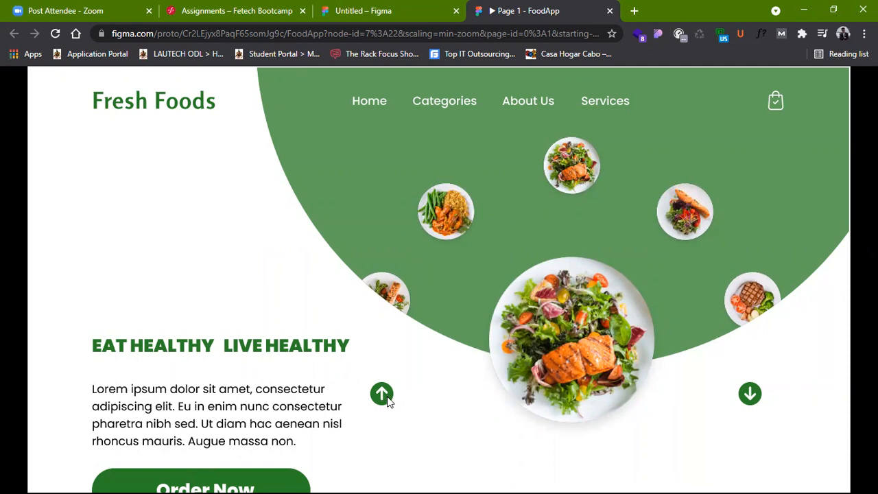
# Step: Review the landing page section by section, from the hero through food categories, testimonials, Friday deal and contact form to the footer
pyautogui.scroll(-1, 593, 292)
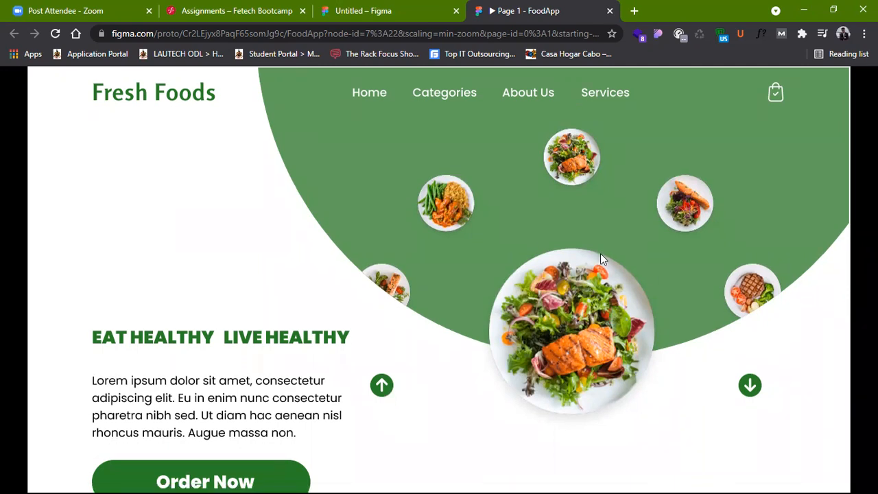
pyautogui.scroll(-3, 600, 256)
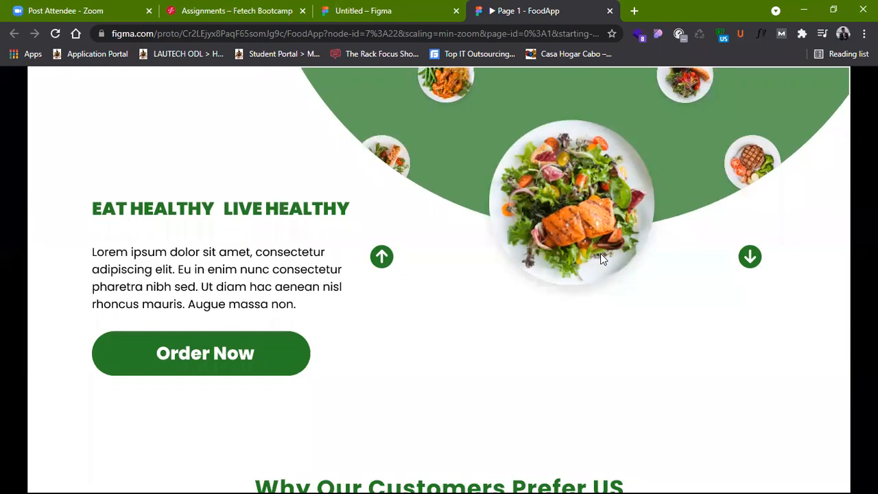
pyautogui.scroll(-6, 602, 258)
pyautogui.scroll(-10, 601, 259)
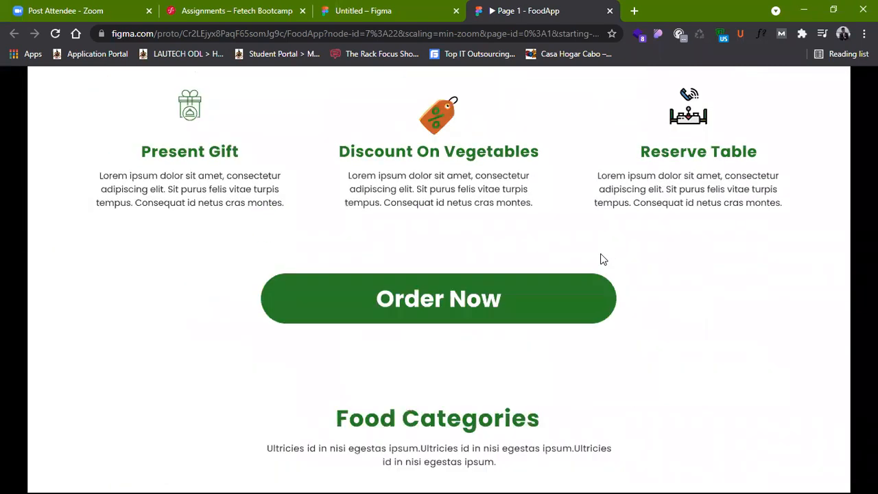
pyautogui.scroll(-3, 601, 259)
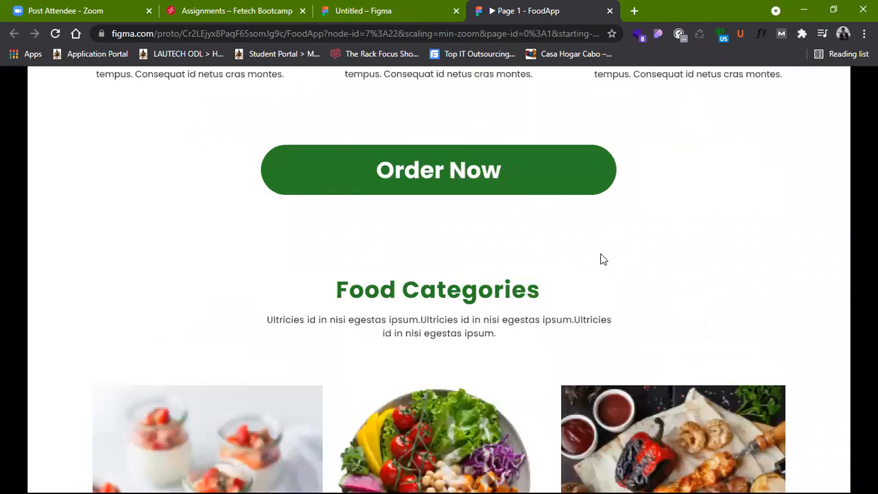
pyautogui.scroll(-6, 602, 259)
pyautogui.scroll(-3, 601, 253)
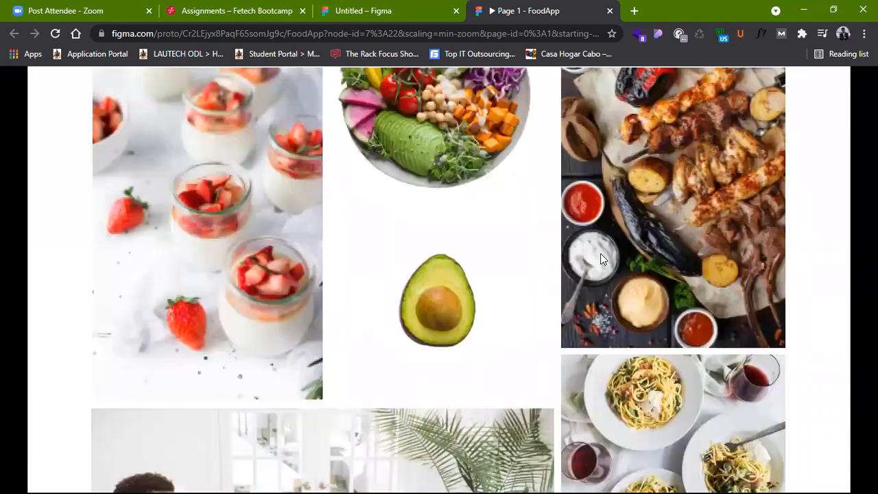
pyautogui.scroll(-10, 601, 253)
pyautogui.scroll(2, 601, 257)
pyautogui.scroll(-6, 601, 258)
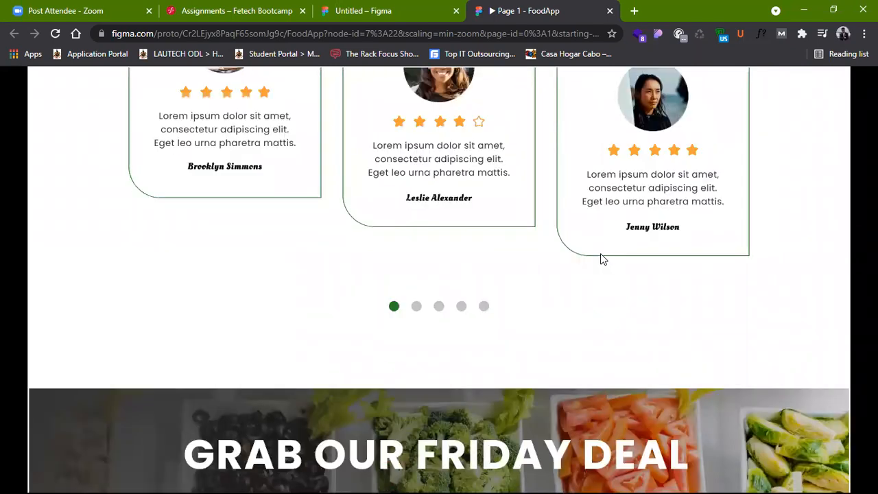
pyautogui.scroll(-12, 601, 258)
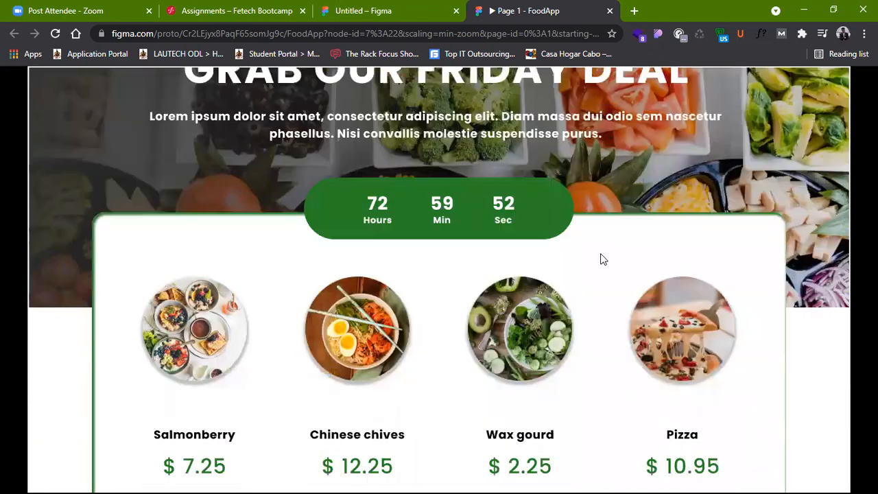
pyautogui.scroll(-8, 601, 259)
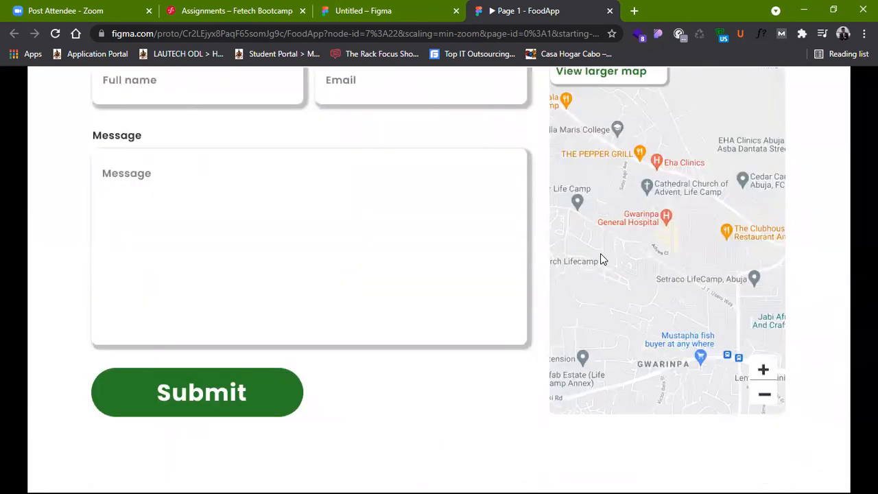
pyautogui.scroll(-6, 601, 260)
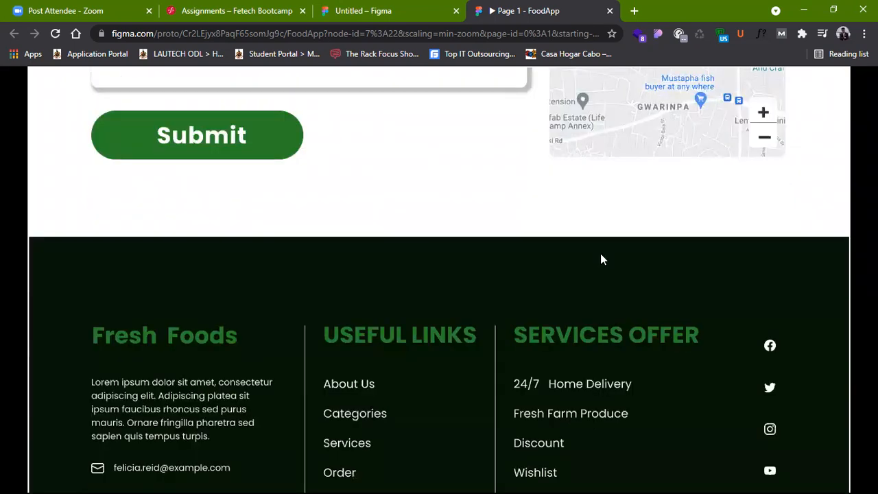
# Step: Review the FoodApp landing page from the footer back up through the contact form, Friday deal and customer testimonials
pyautogui.scroll(-3, 602, 259)
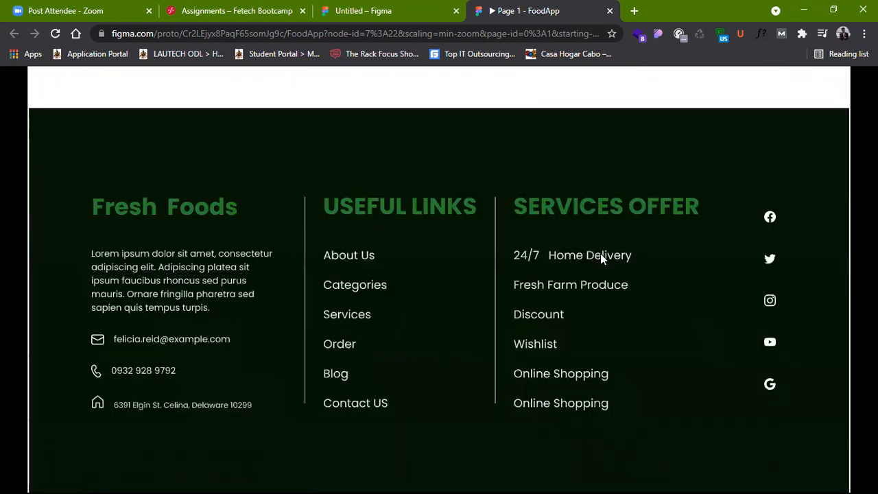
pyautogui.scroll(6, 600, 253)
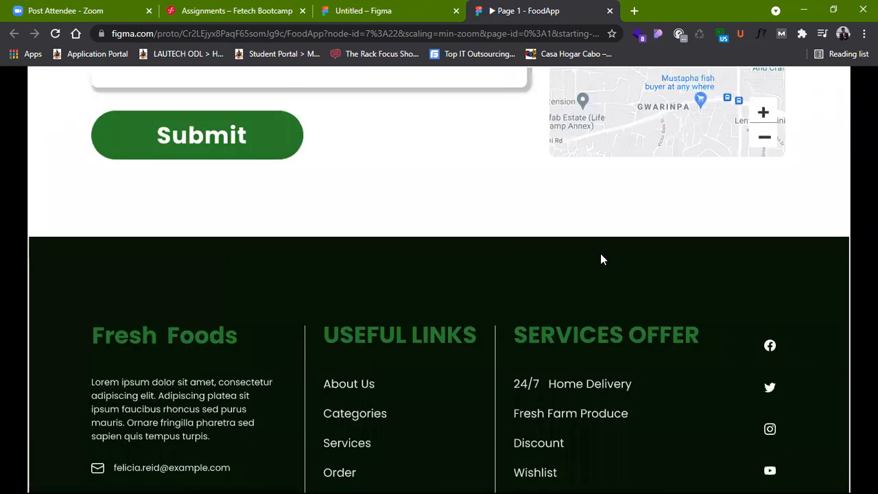
pyautogui.scroll(9, 601, 253)
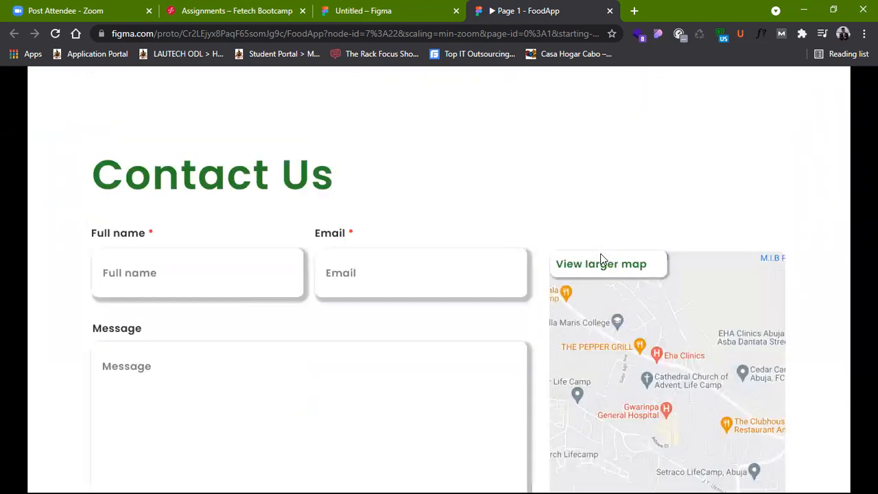
pyautogui.scroll(8, 602, 259)
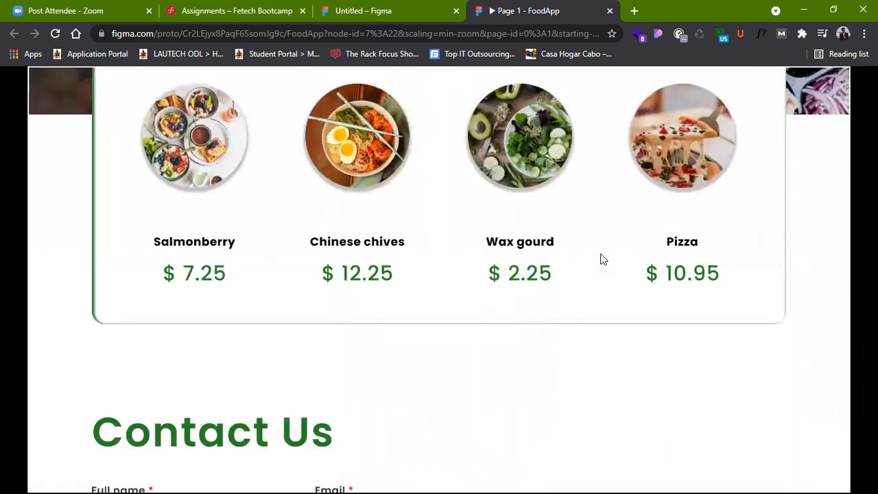
pyautogui.scroll(8, 602, 260)
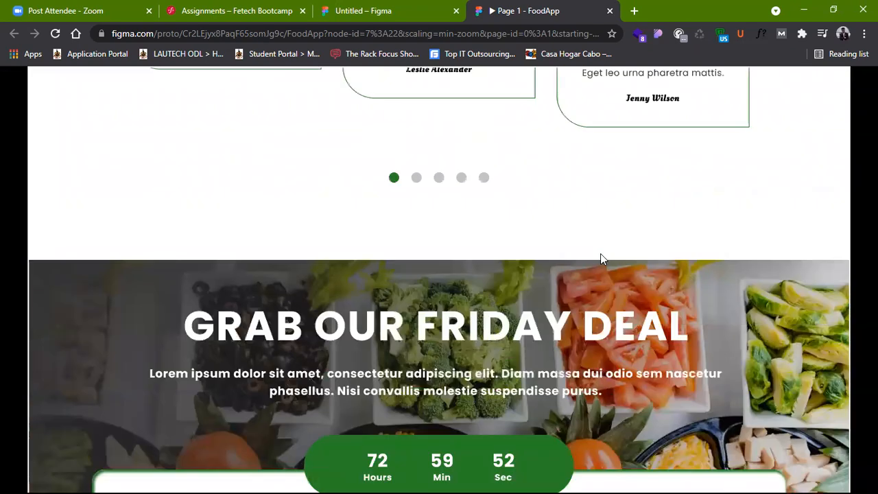
pyautogui.scroll(2, 602, 259)
pyautogui.scroll(3, 602, 259)
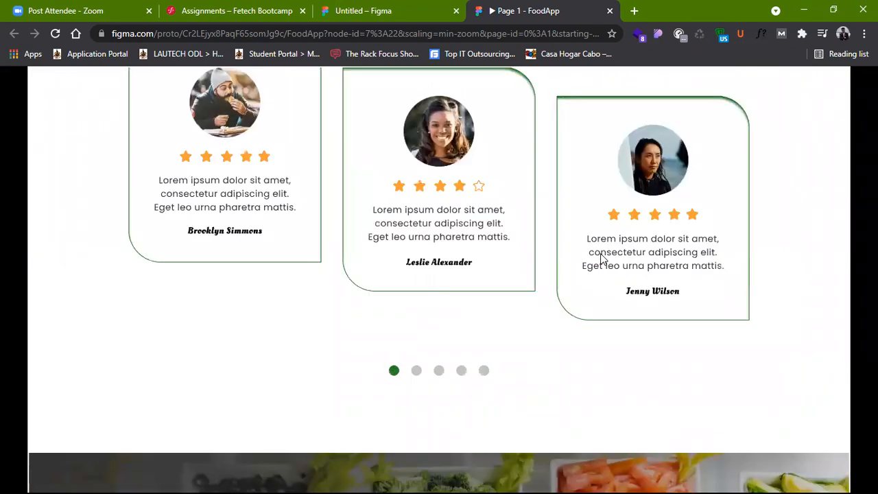
pyautogui.scroll(2, 601, 259)
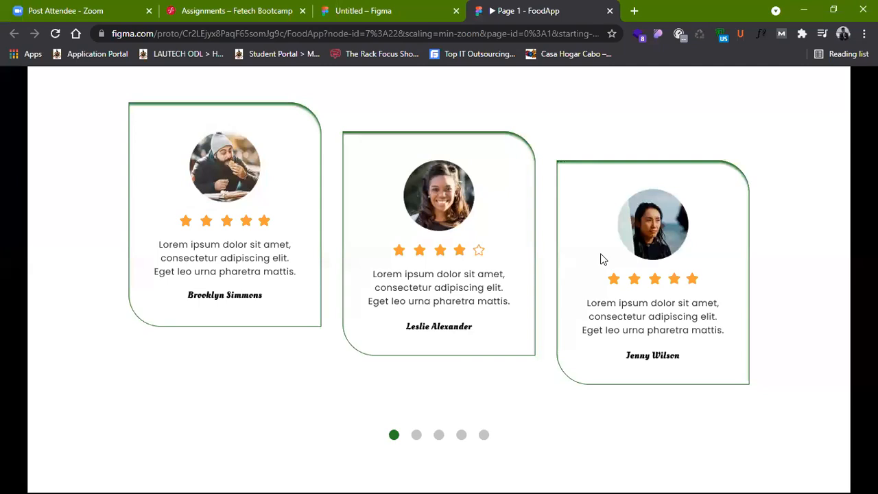
pyautogui.scroll(5, 602, 260)
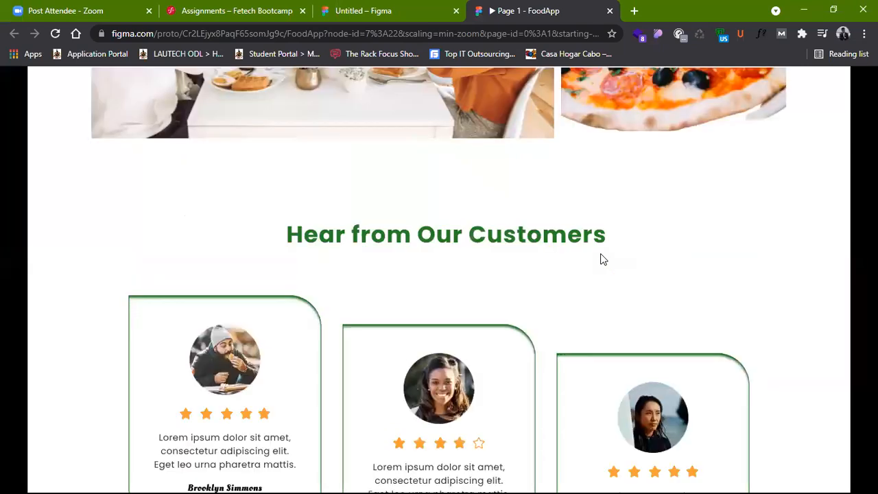
pyautogui.scroll(2, 602, 259)
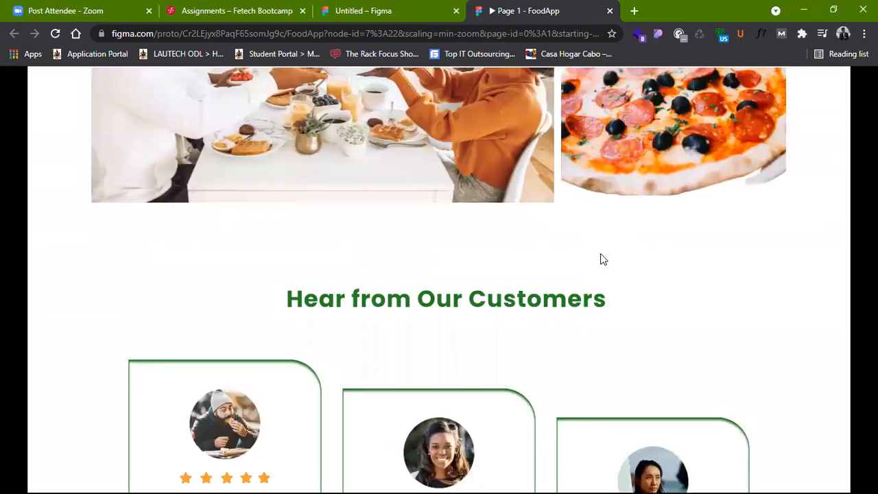
pyautogui.scroll(2, 603, 259)
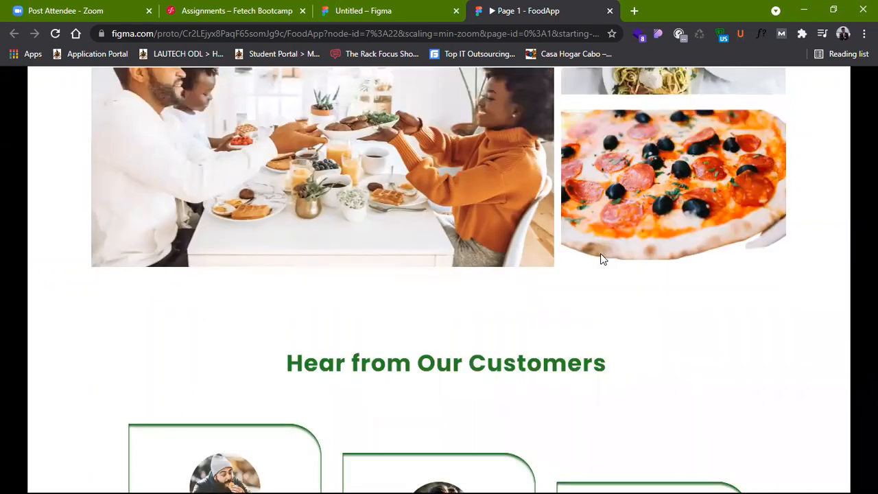
# Step: Examine the food photo gallery, Food Categories heading, service features and Order Now buttons up to the Fresh Foods hero section
pyautogui.scroll(4, 601, 254)
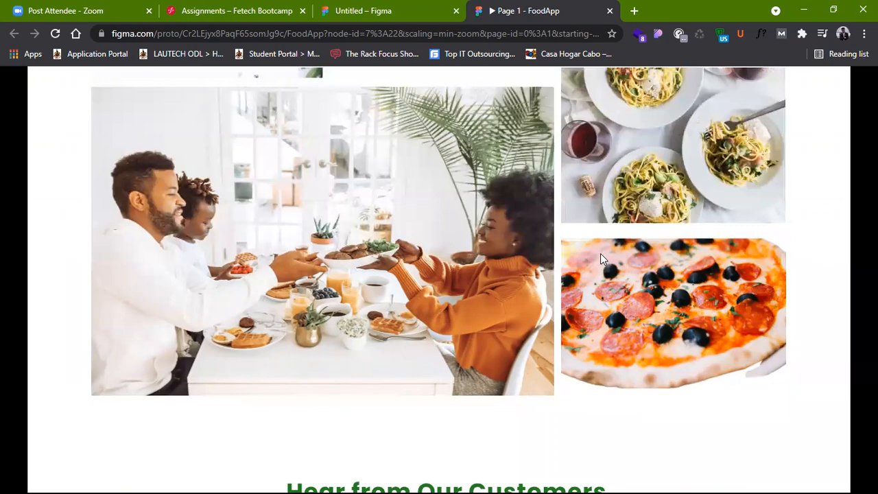
pyautogui.scroll(4, 600, 253)
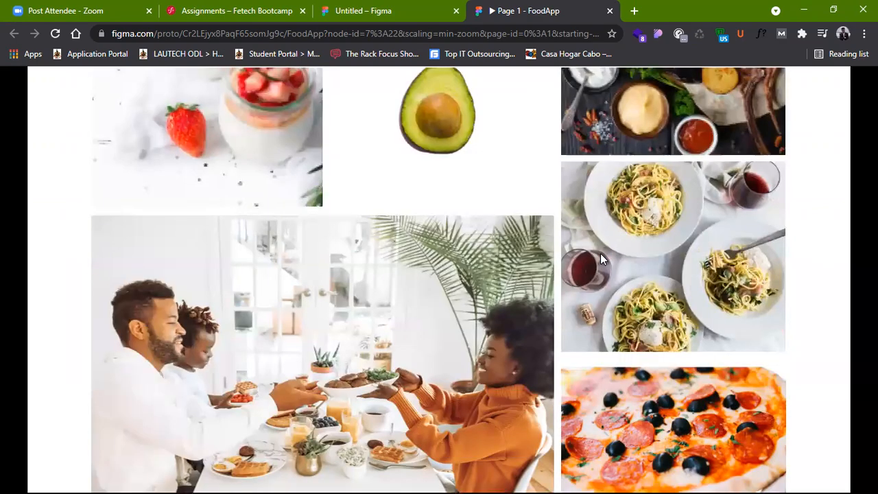
pyautogui.scroll(10, 601, 253)
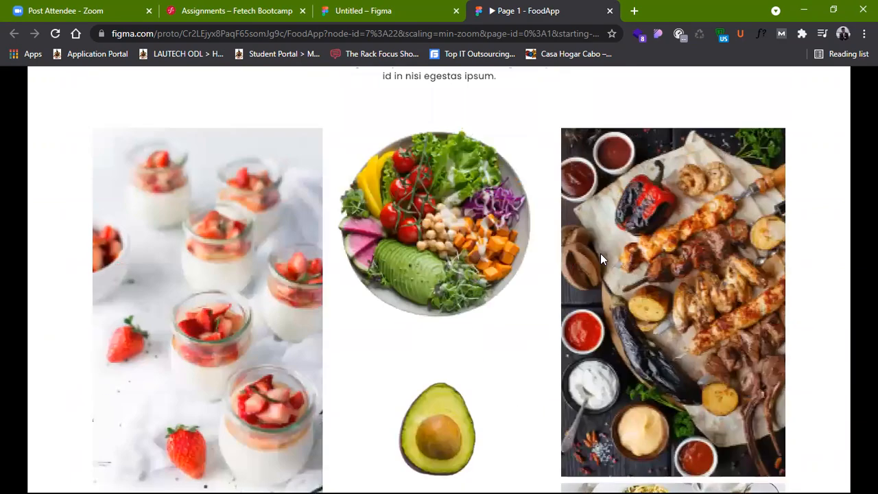
pyautogui.scroll(6, 600, 254)
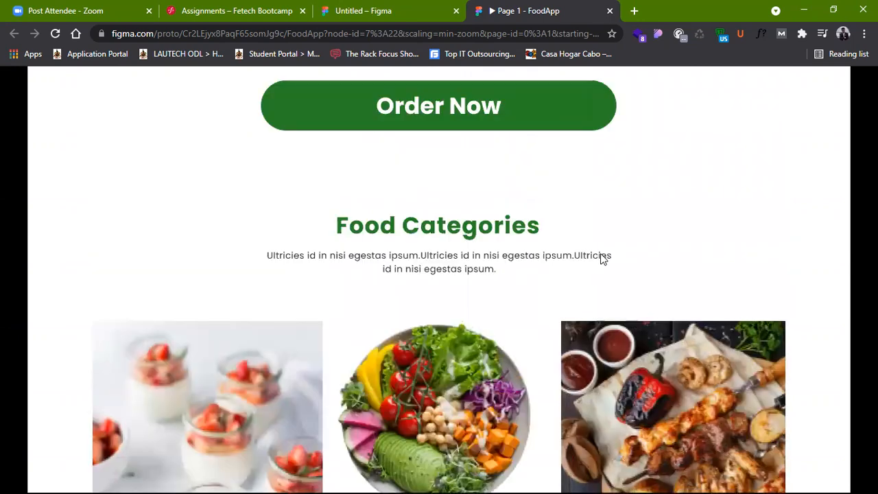
pyautogui.scroll(10, 602, 257)
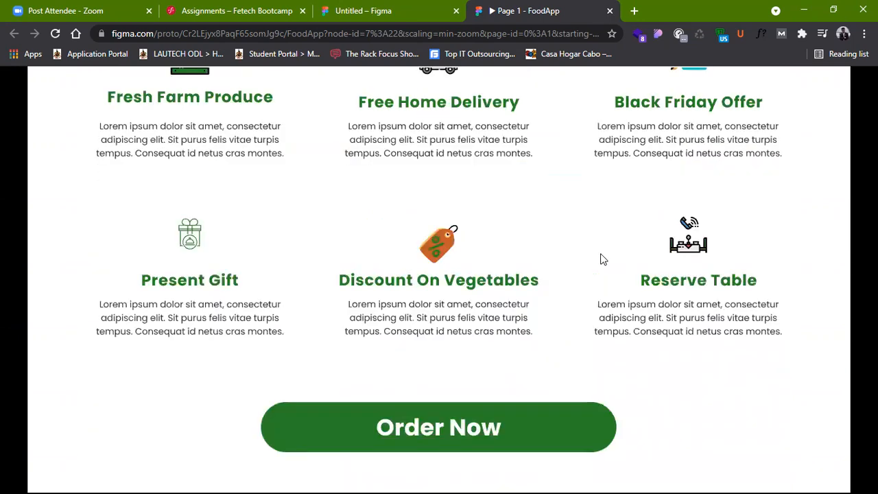
pyautogui.scroll(4, 602, 256)
pyautogui.scroll(-8, 601, 256)
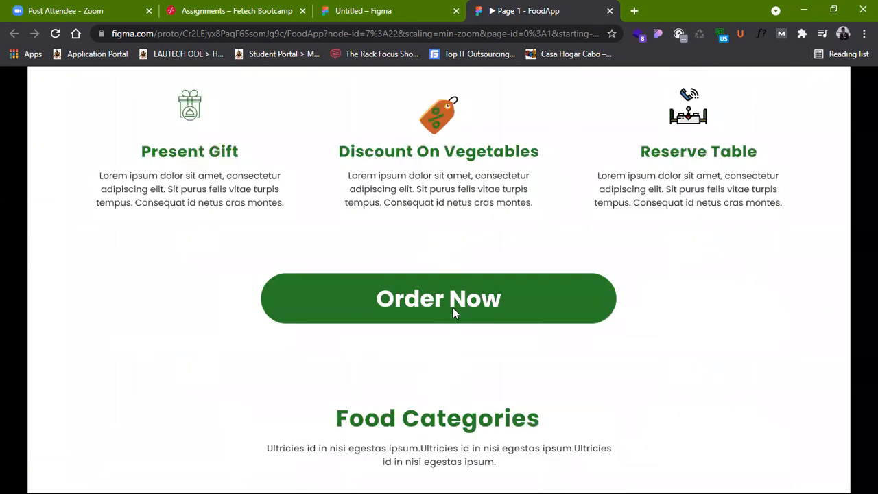
pyautogui.scroll(6, 538, 276)
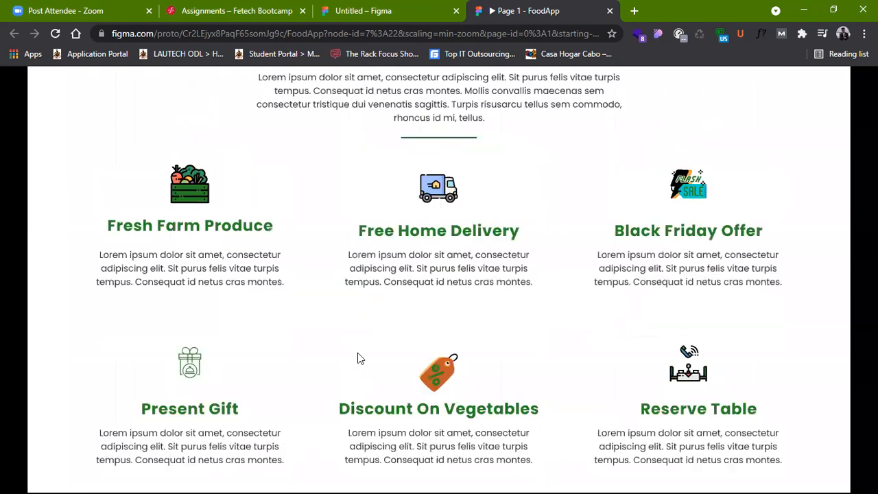
pyautogui.scroll(14, 588, 245)
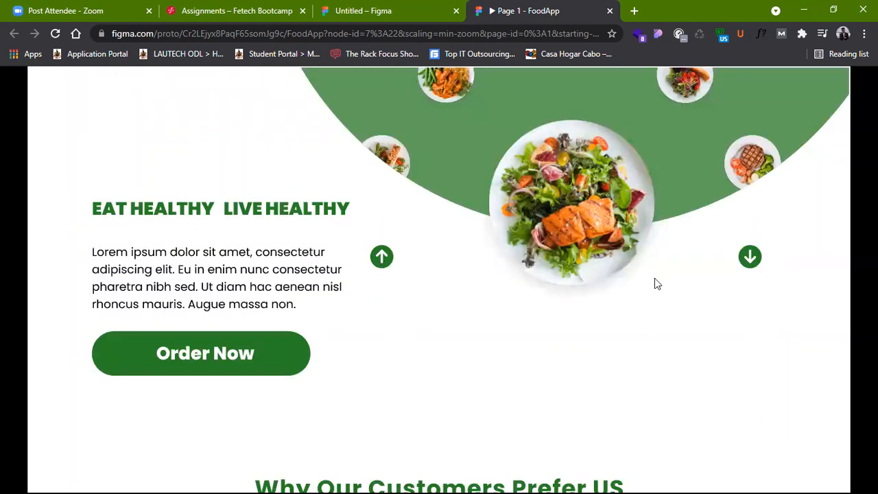
pyautogui.scroll(1, 561, 240)
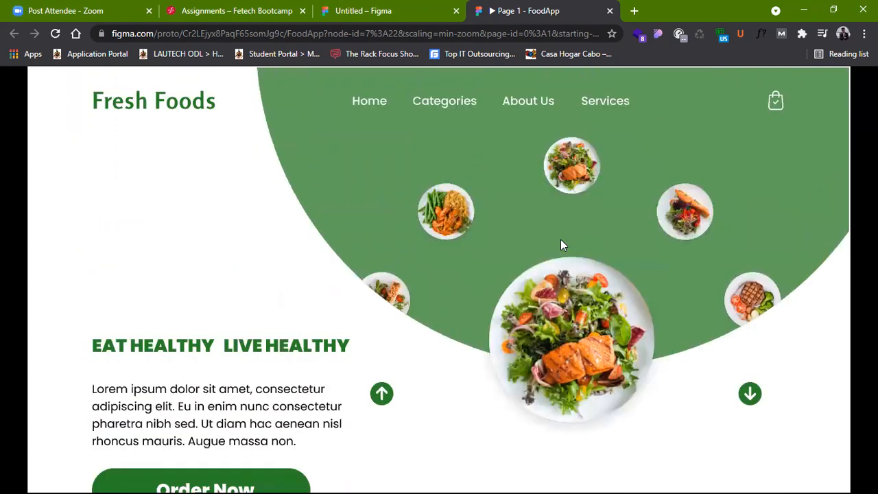
# Step: Skim the landing page from the hero down to the Contact Us form, and go back to its header
pyautogui.scroll(-4, 561, 240)
pyautogui.scroll(-4, 561, 245)
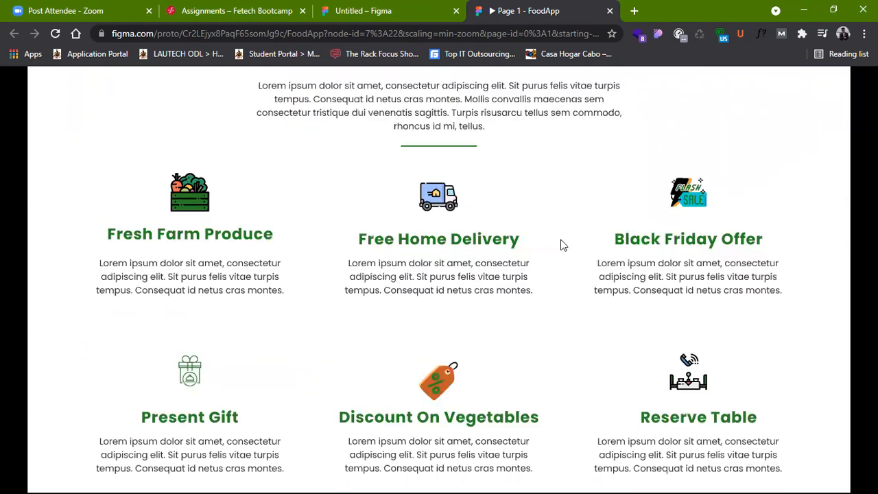
pyautogui.scroll(-5, 560, 245)
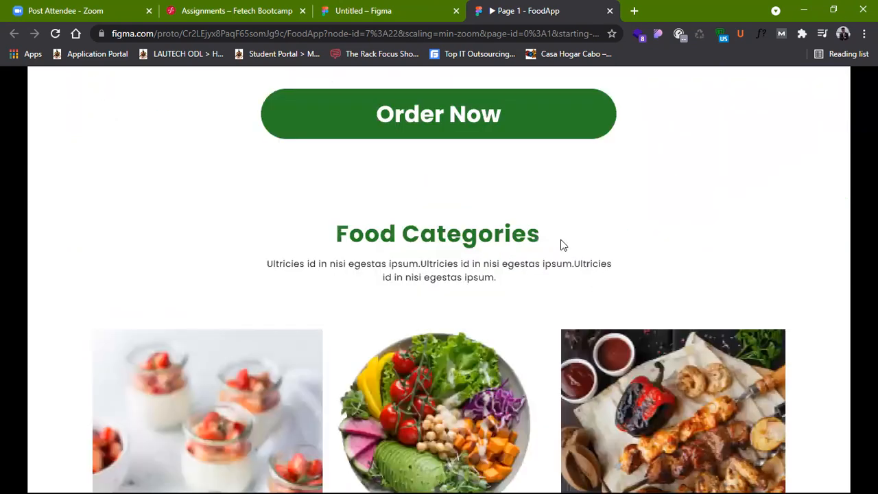
pyautogui.scroll(-8, 561, 245)
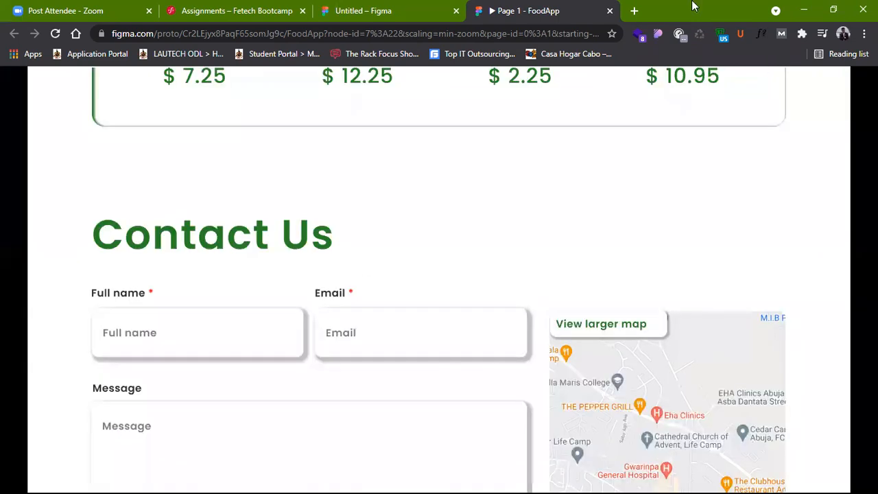
pyautogui.scroll(20, 541, 245)
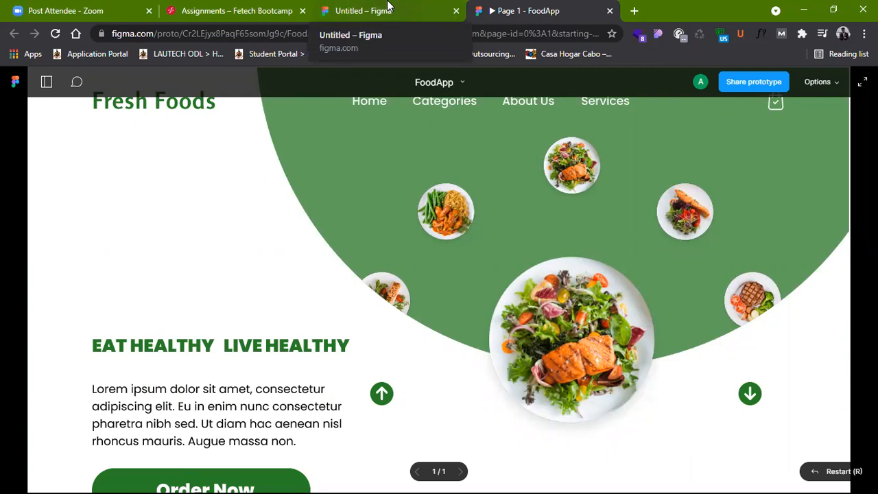
# Step: Switch to the Untitled design file and look closely at the Onboarding Page 2 body text before returning to the frame overview
pyautogui.click(388, 9)
pyautogui.press('z')
pyautogui.click(507, 396)
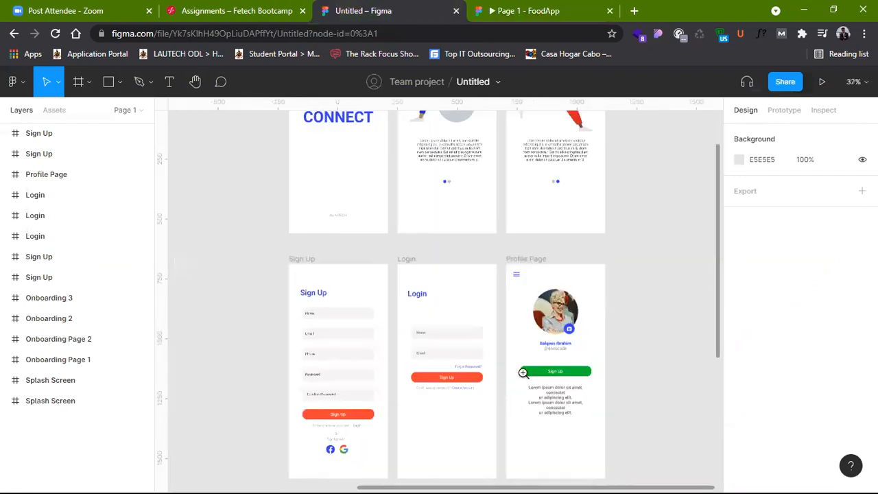
pyautogui.scroll(3, 497, 273)
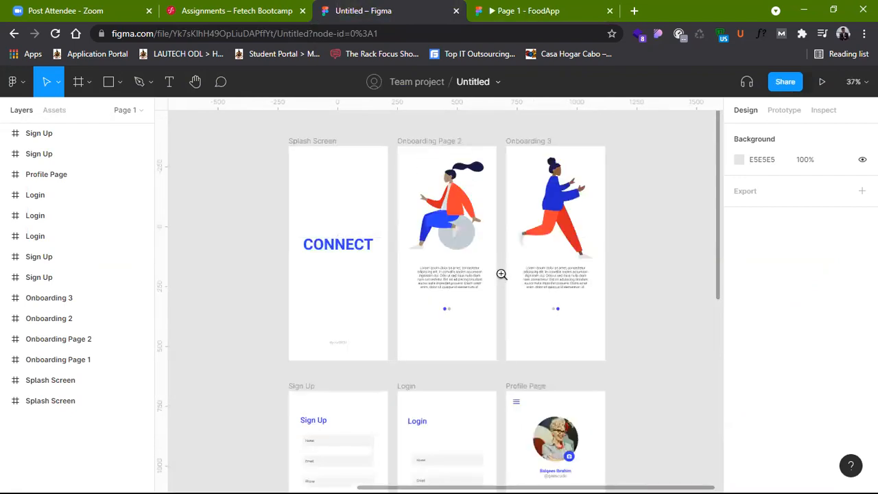
pyautogui.click(400, 266)
pyautogui.doubleClick(400, 266)
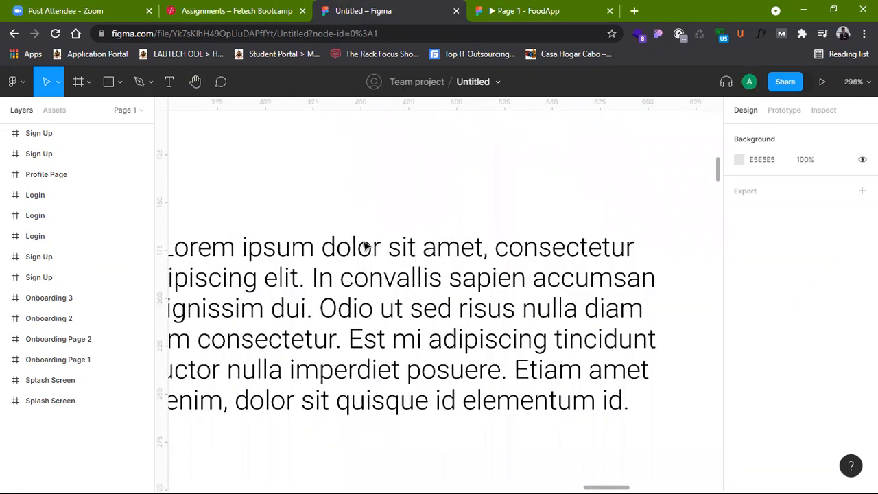
pyautogui.scroll(-3, 350, 245)
pyautogui.scroll(3, 350, 246)
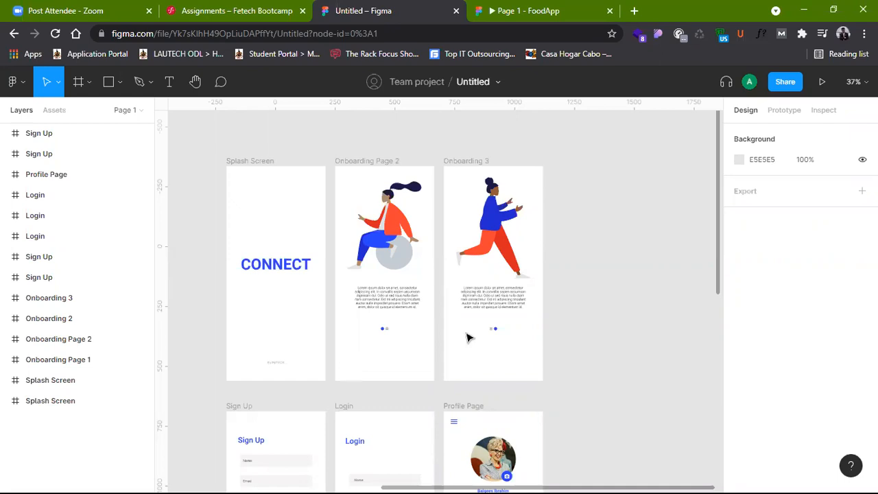
# Step: Review the splash and onboarding screens together with the Sign Up, Login and Profile Page screens below them
pyautogui.scroll(-1, 468, 338)
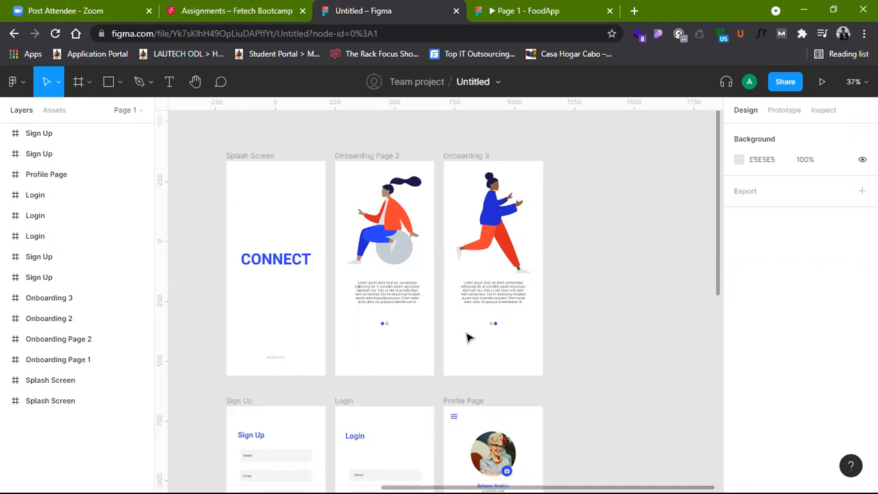
pyautogui.scroll(-5, 469, 338)
pyautogui.scroll(-8, 468, 338)
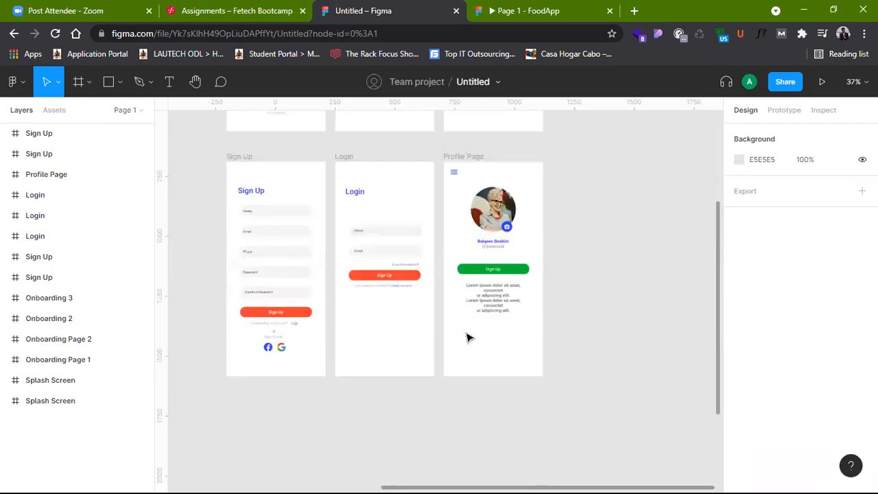
pyautogui.scroll(16, 469, 338)
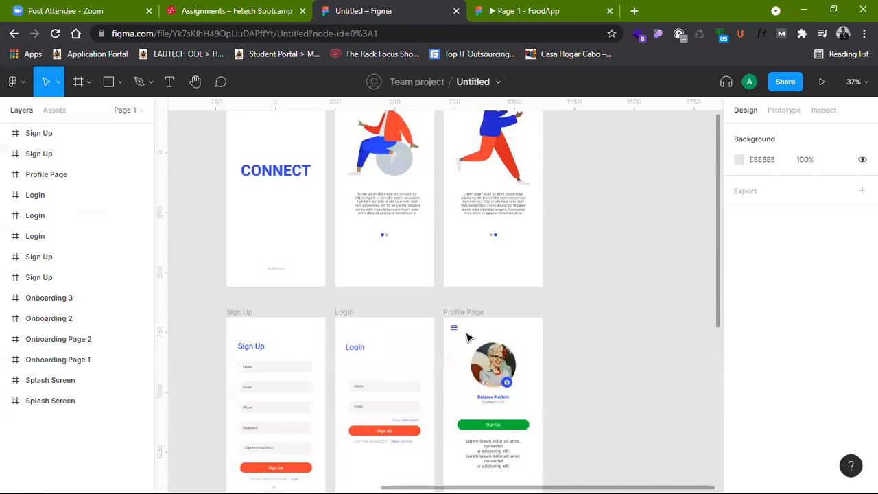
pyautogui.scroll(-7, 469, 338)
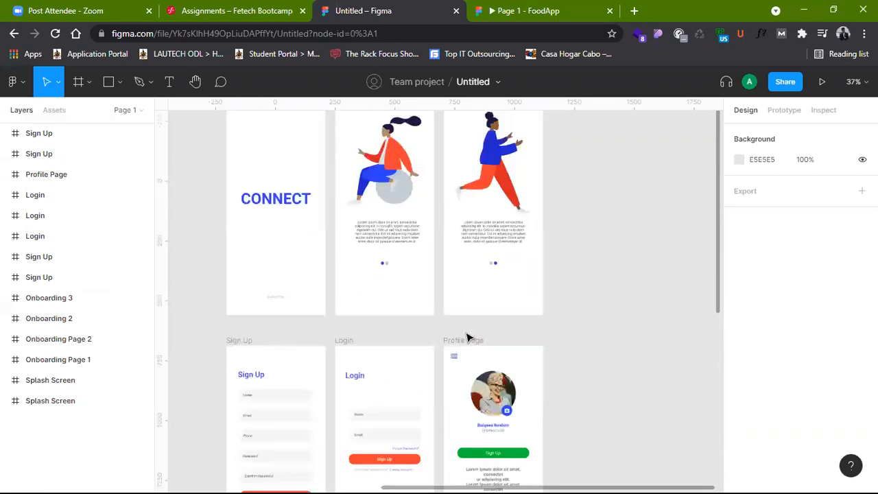
pyautogui.scroll(1, 468, 338)
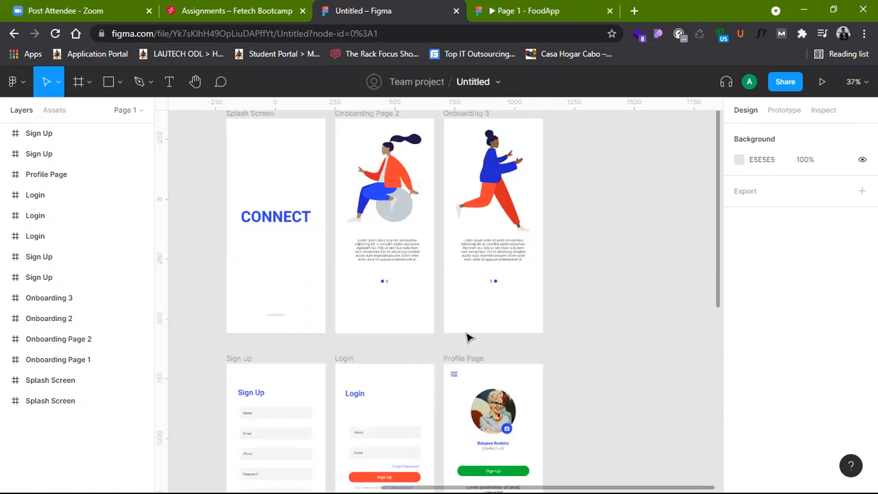
pyautogui.scroll(2, 493, 296)
pyautogui.scroll(1, 493, 296)
pyautogui.scroll(-5, 493, 296)
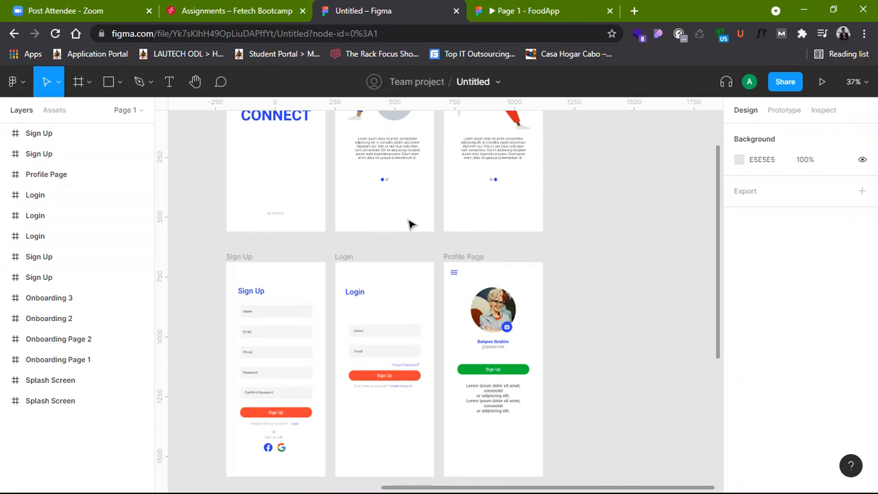
# Step: Create a prototype connection from the Splash Screen frame to the Onboarding Page 2 frame
pyautogui.scroll(3, 369, 295)
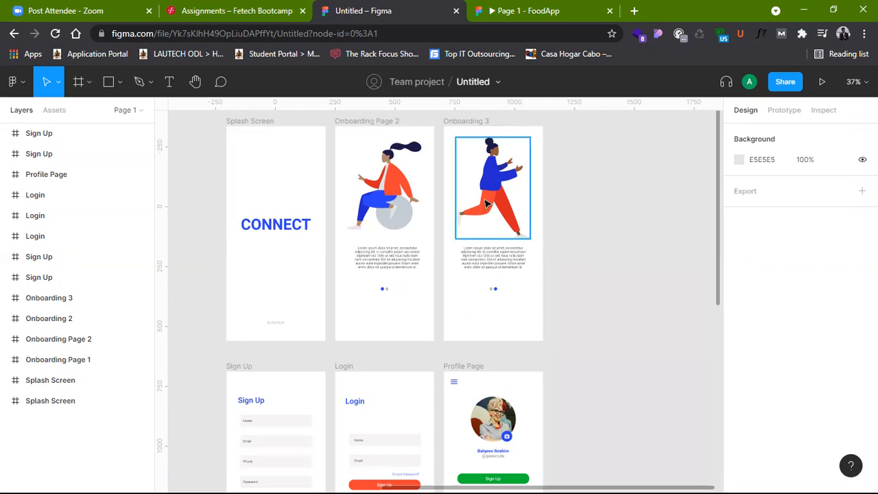
pyautogui.click(251, 122)
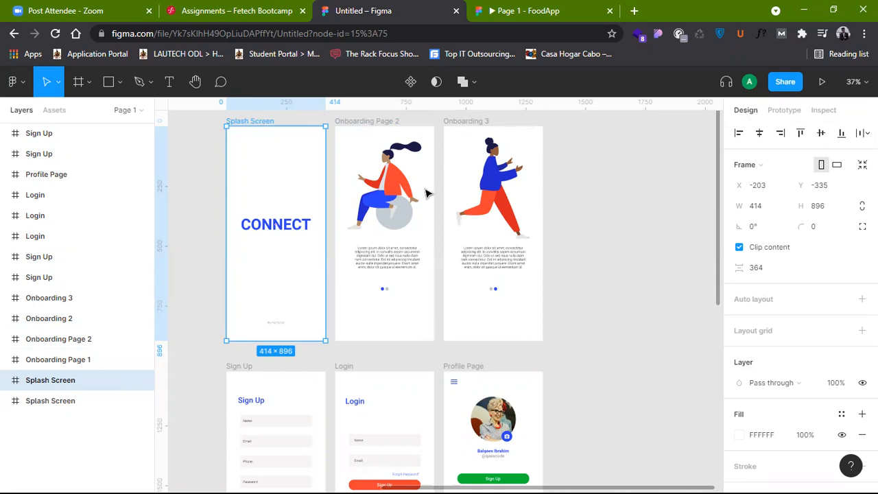
pyautogui.click(784, 110)
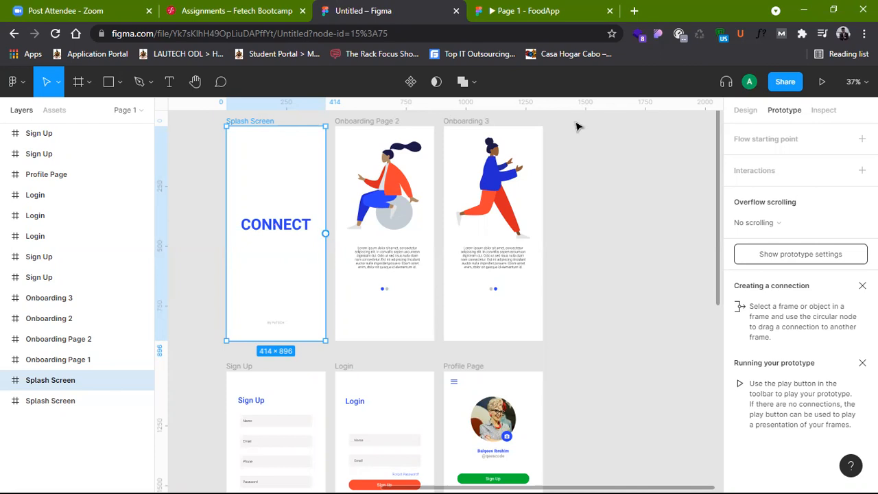
pyautogui.click(578, 167)
pyautogui.click(286, 179)
pyautogui.moveTo(326, 234); pyautogui.dragTo(351, 239)
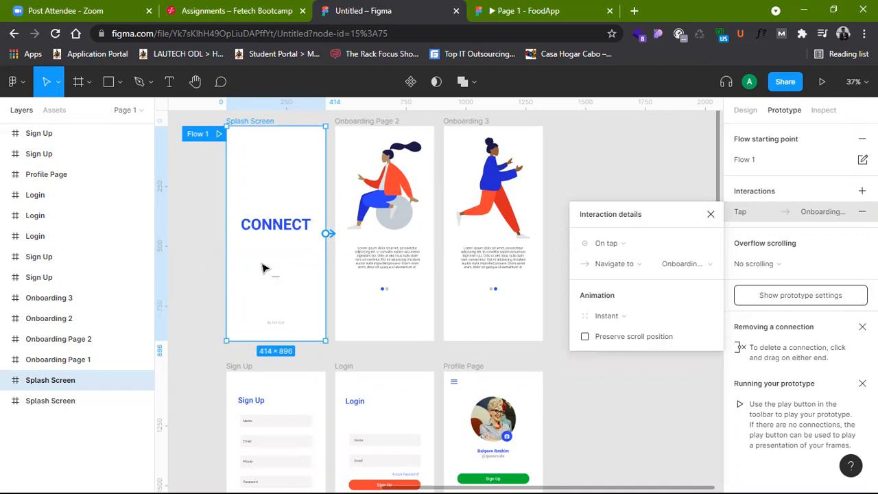
# Step: Set the Splash Screen interaction's trigger to After delay with a delay of 1200 ms
pyautogui.click(648, 248)
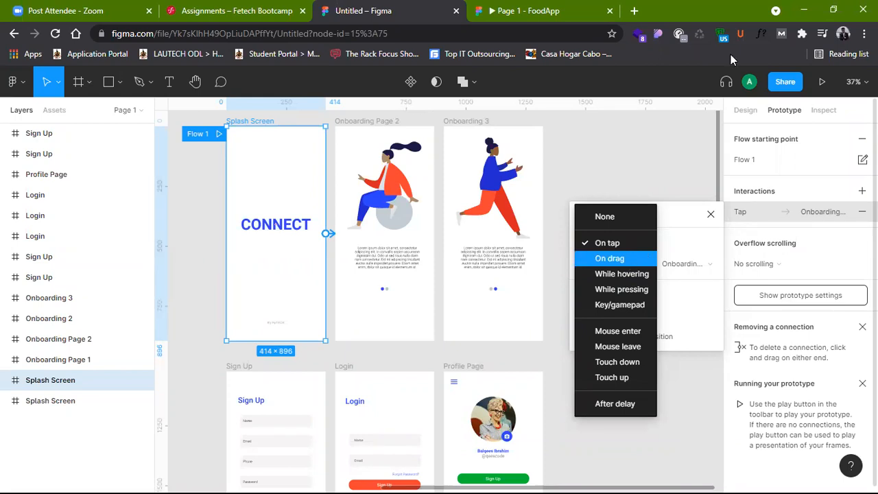
pyautogui.click(610, 256)
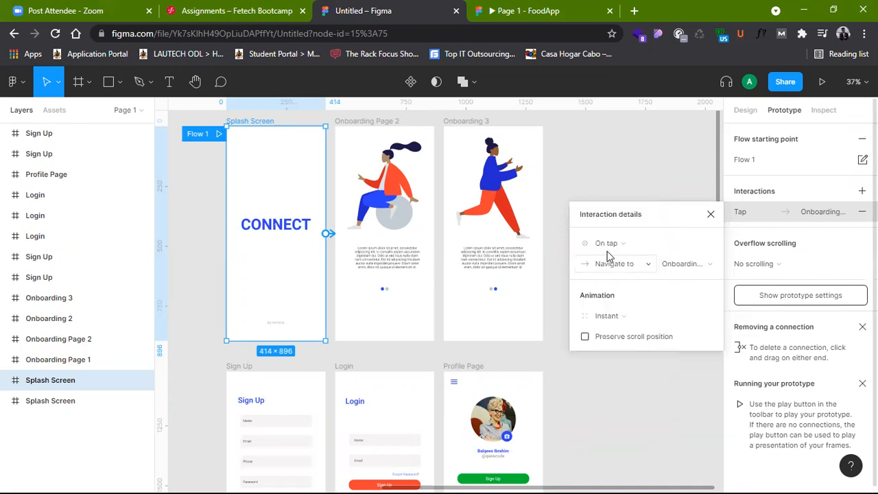
pyautogui.click(627, 244)
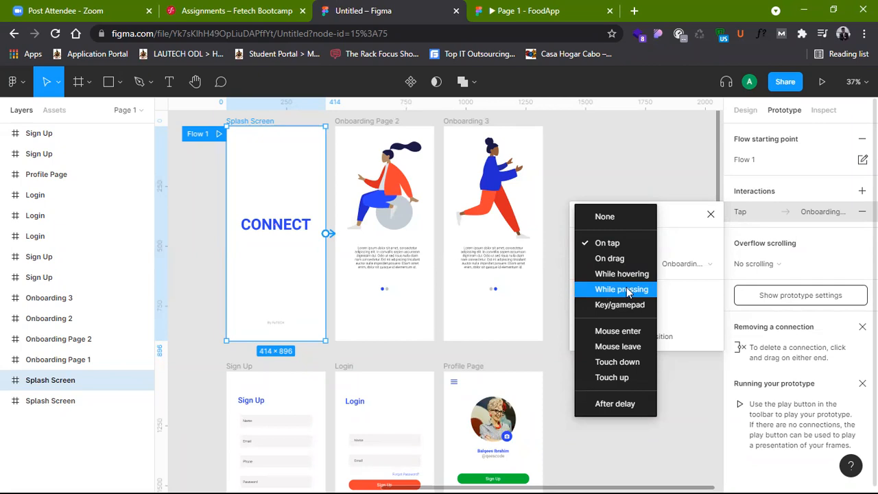
pyautogui.click(628, 405)
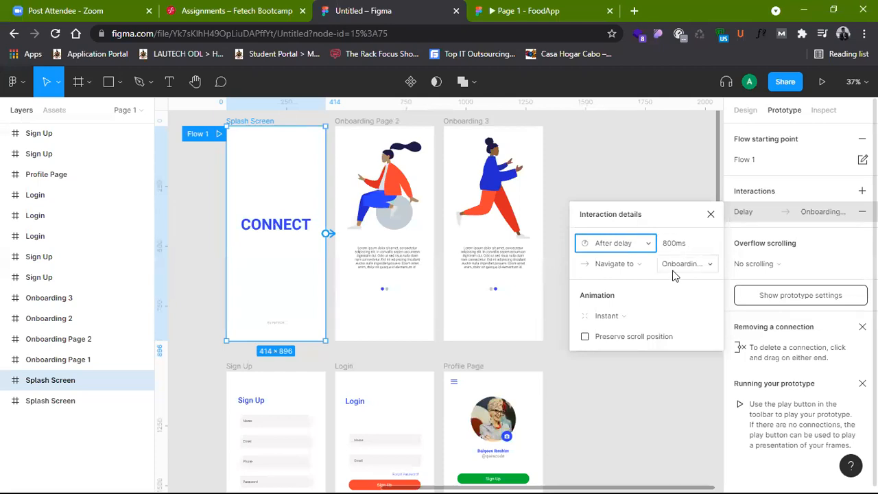
pyautogui.click(677, 245)
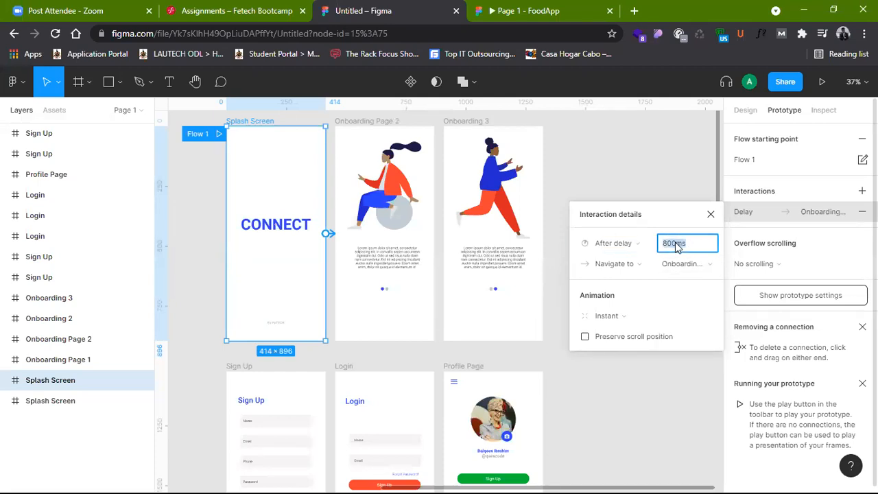
pyautogui.write('1200')
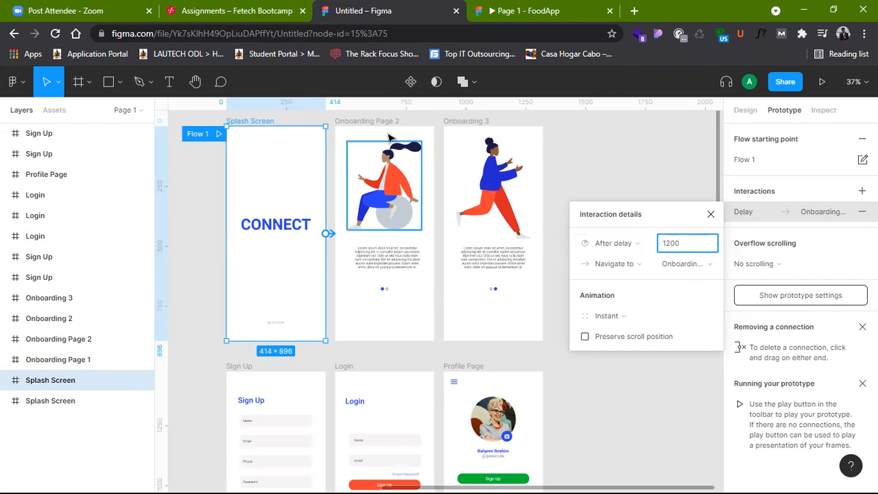
pyautogui.click(704, 317)
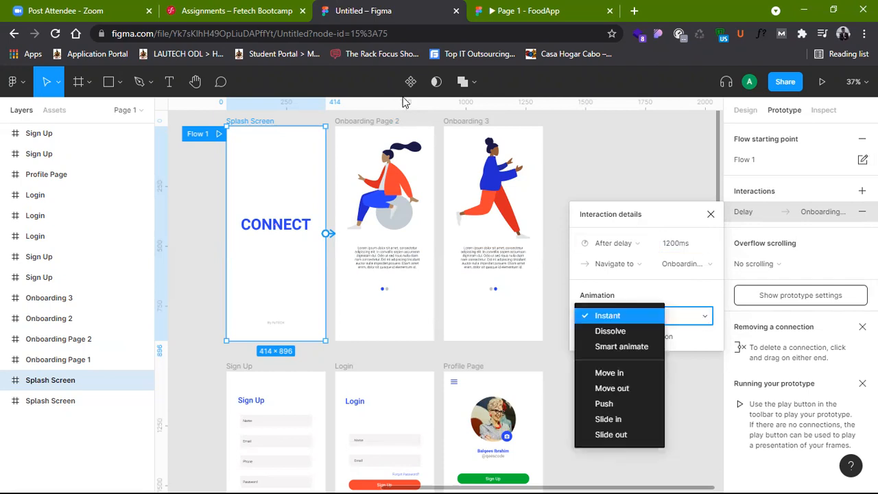
pyautogui.click(663, 310)
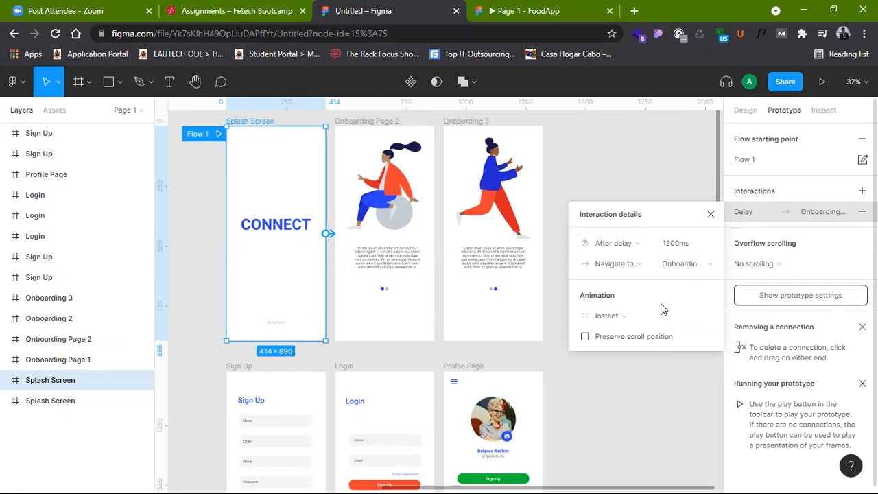
# Step: Change the Splash Screen transition's animation to Dissolve with a duration of 500 ms
pyautogui.click(647, 316)
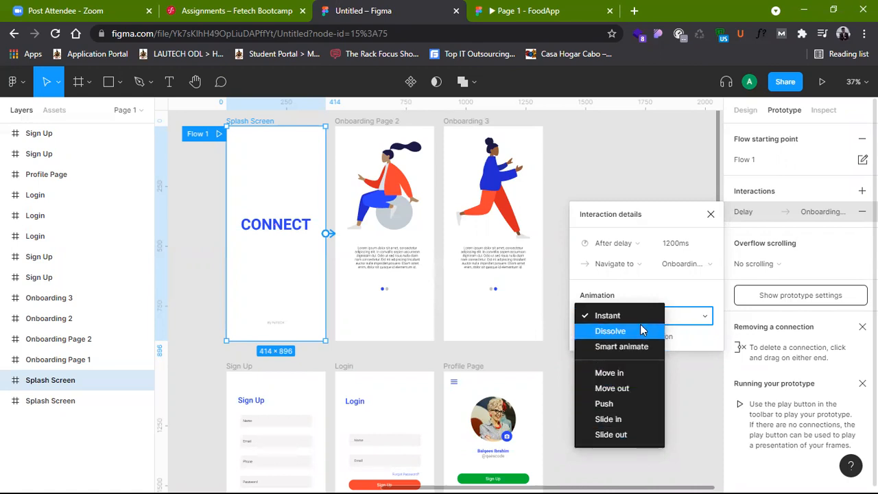
pyautogui.click(640, 332)
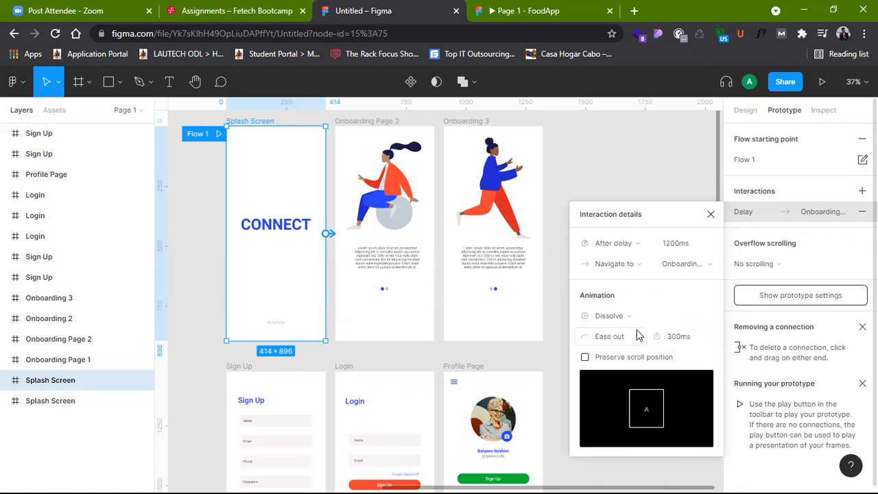
pyautogui.click(682, 343)
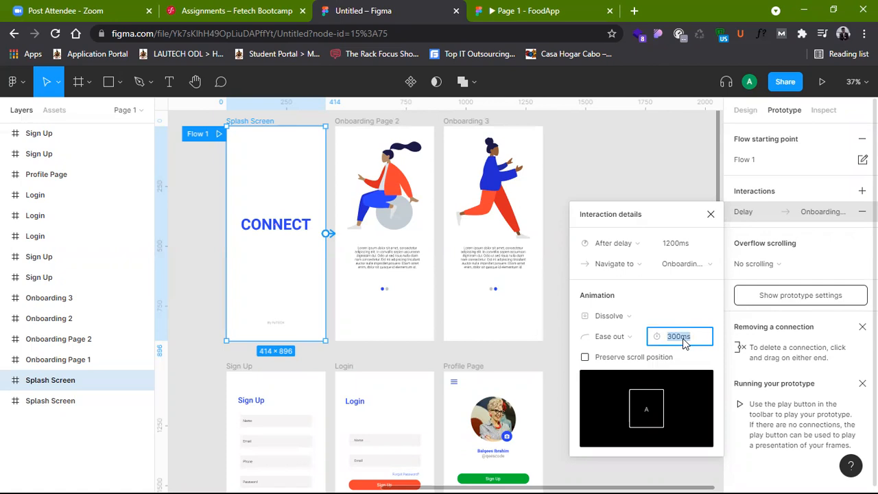
pyautogui.press('Right')
pyautogui.doubleClick(684, 342)
pyautogui.write('500ms')
pyautogui.press('Return')
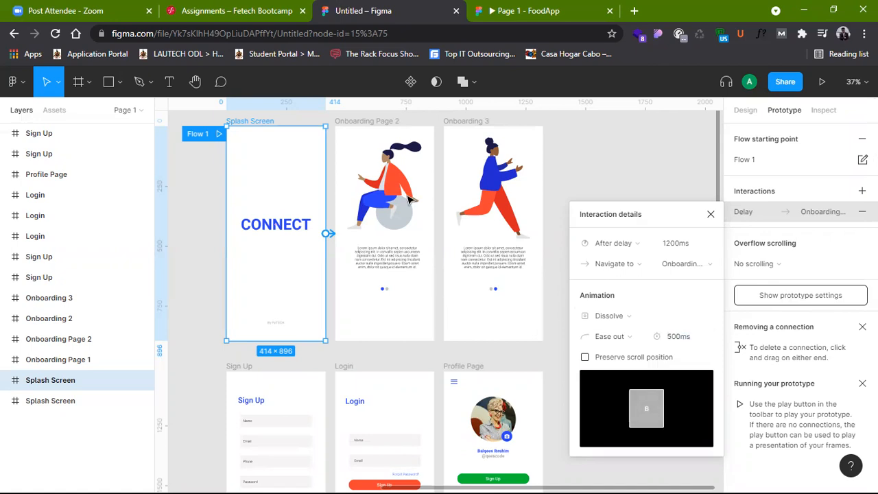
# Step: Present the prototype flow starting at the Splash Screen and reload the presentation page
pyautogui.click(821, 81)
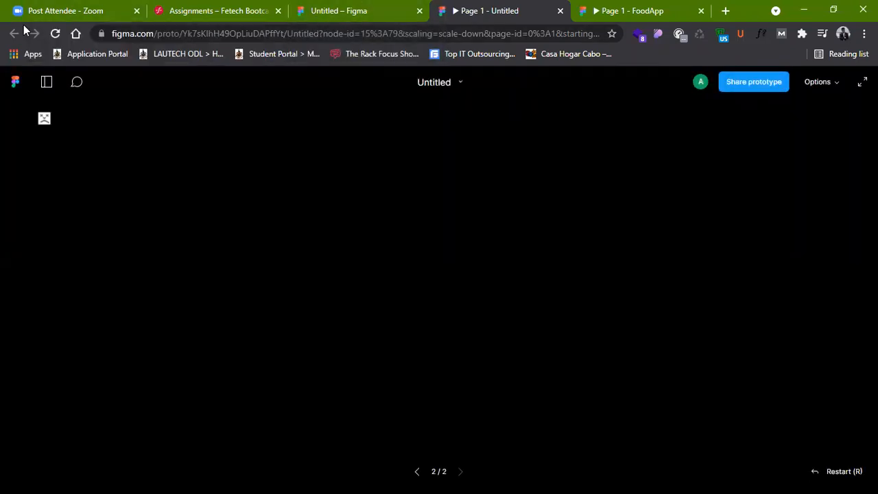
pyautogui.click(55, 33)
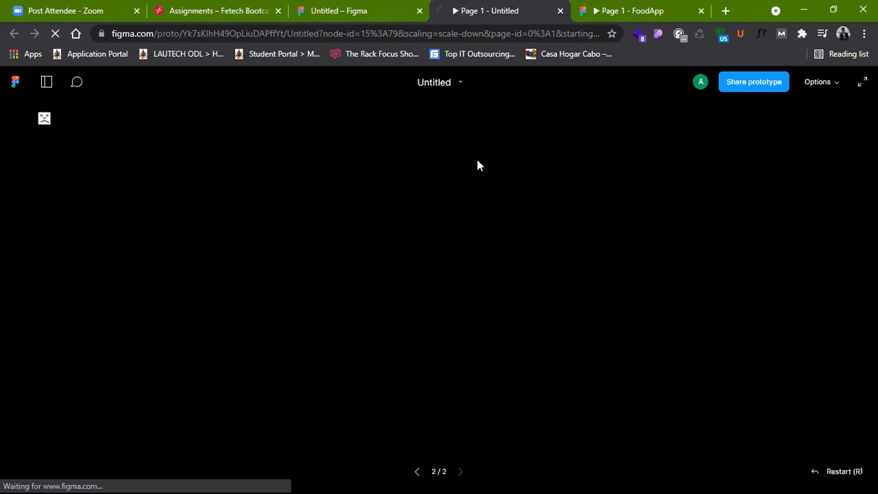